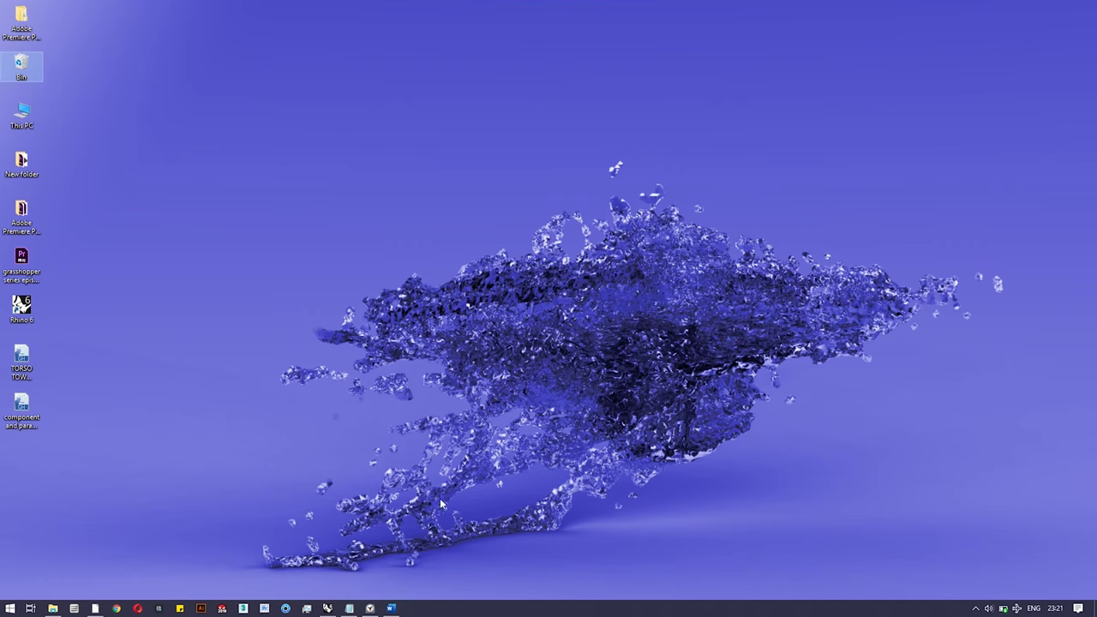
# Bring up the Grasshopper and Rhino windows and arrange them side by side on the desktop.
pyautogui.click(327, 608)
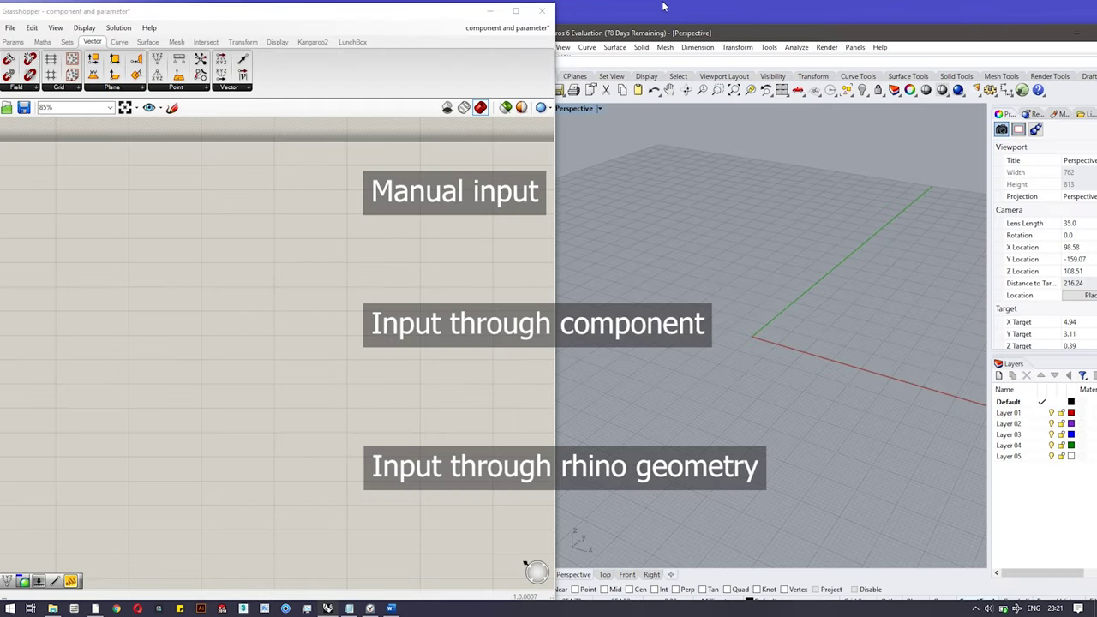
pyautogui.moveTo(677, 3); pyautogui.dragTo(679, 5)
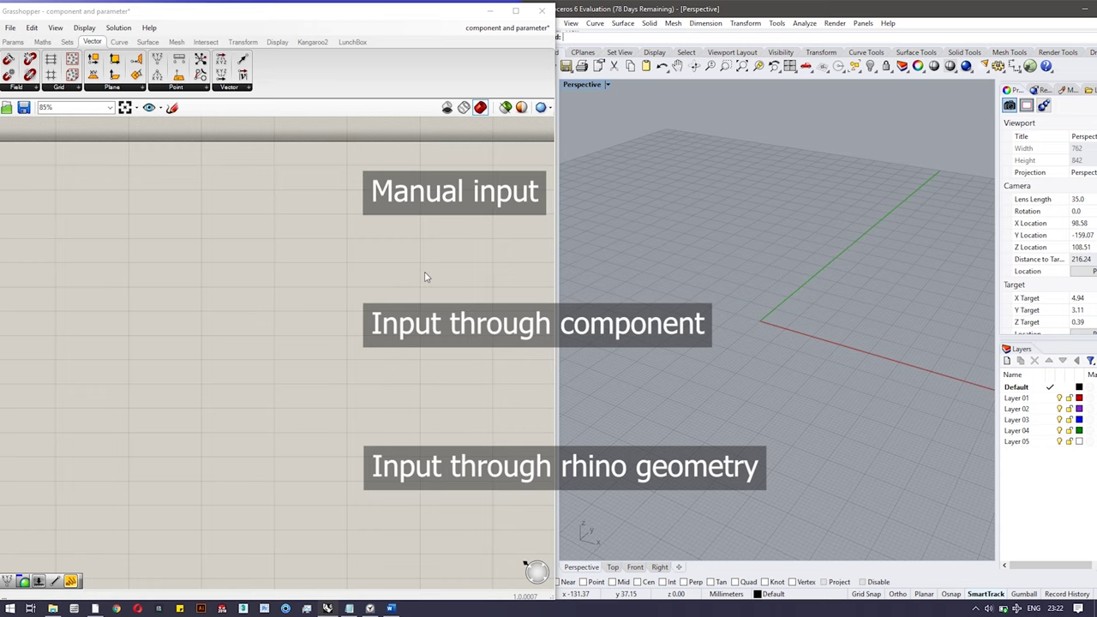
pyautogui.moveTo(382, 17)
pyautogui.mouseDown()
pyautogui.moveTo(394, 8)
pyautogui.moveTo(380, 3)
pyautogui.mouseUp()
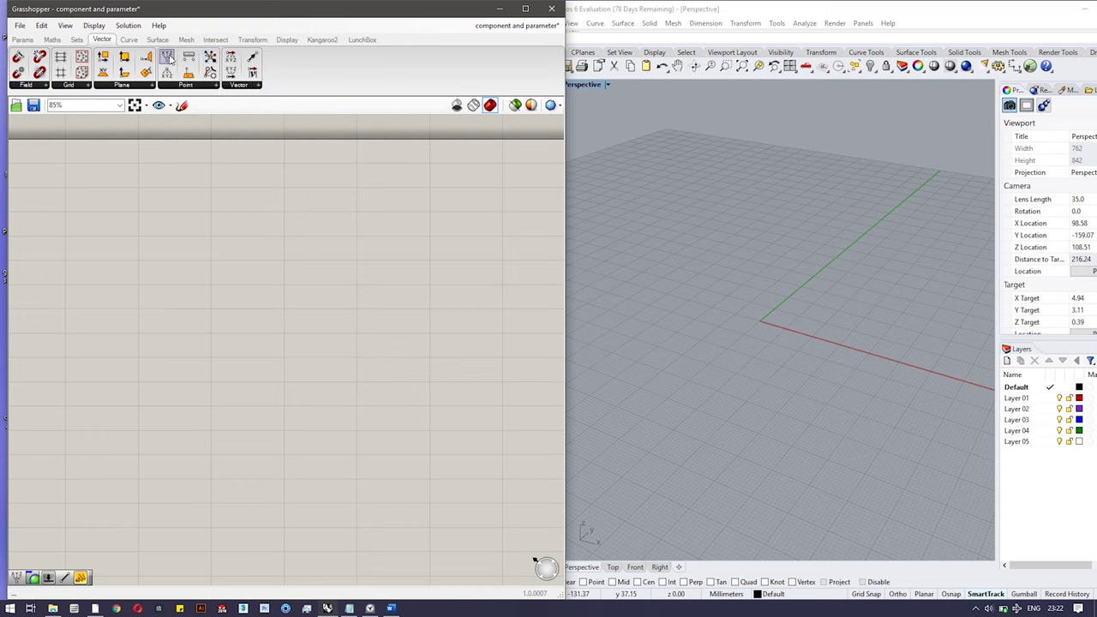
# Place a Construct Point component on the Grasshopper canvas and set its X coordinate to 1.
pyautogui.moveTo(169, 57); pyautogui.dragTo(236, 251)
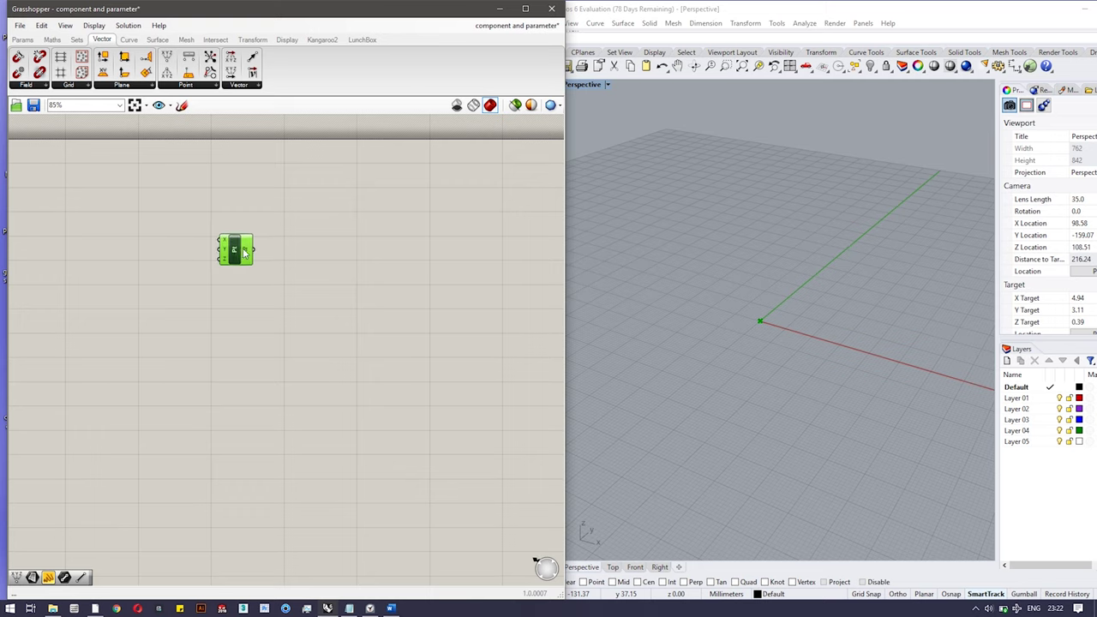
pyautogui.moveTo(236, 252); pyautogui.dragTo(249, 300)
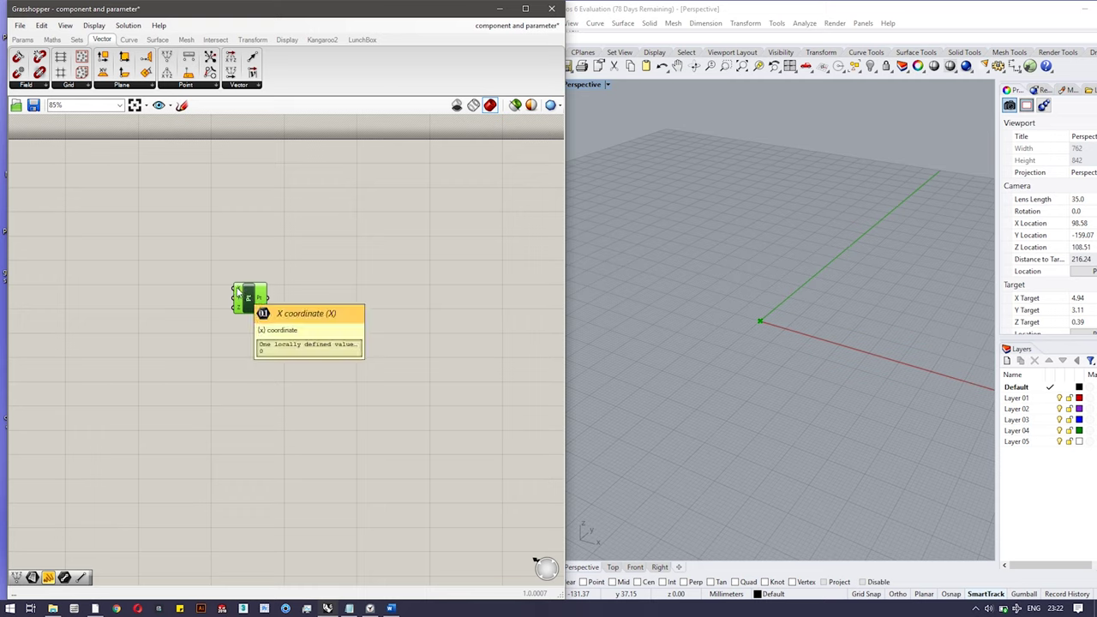
pyautogui.rightClick(239, 289)
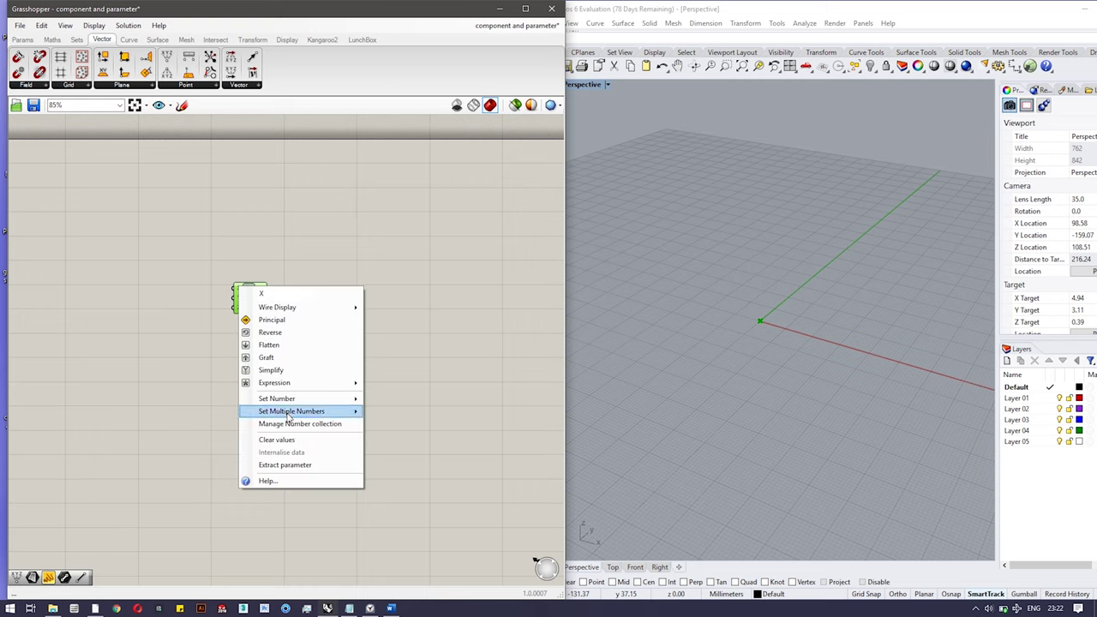
pyautogui.moveTo(305, 403)
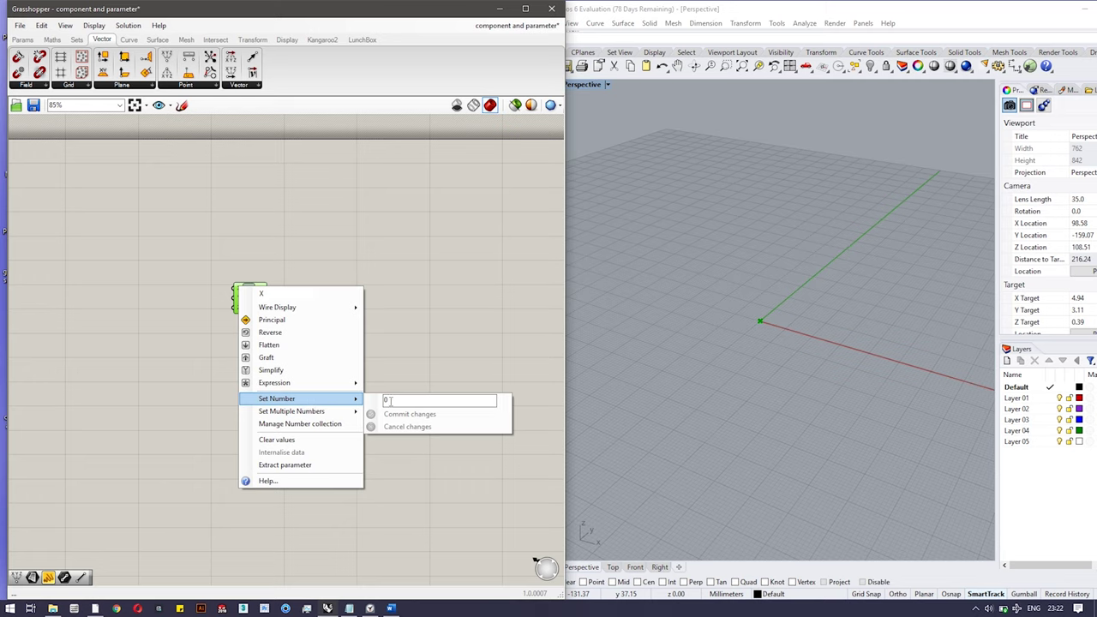
pyautogui.click(390, 401)
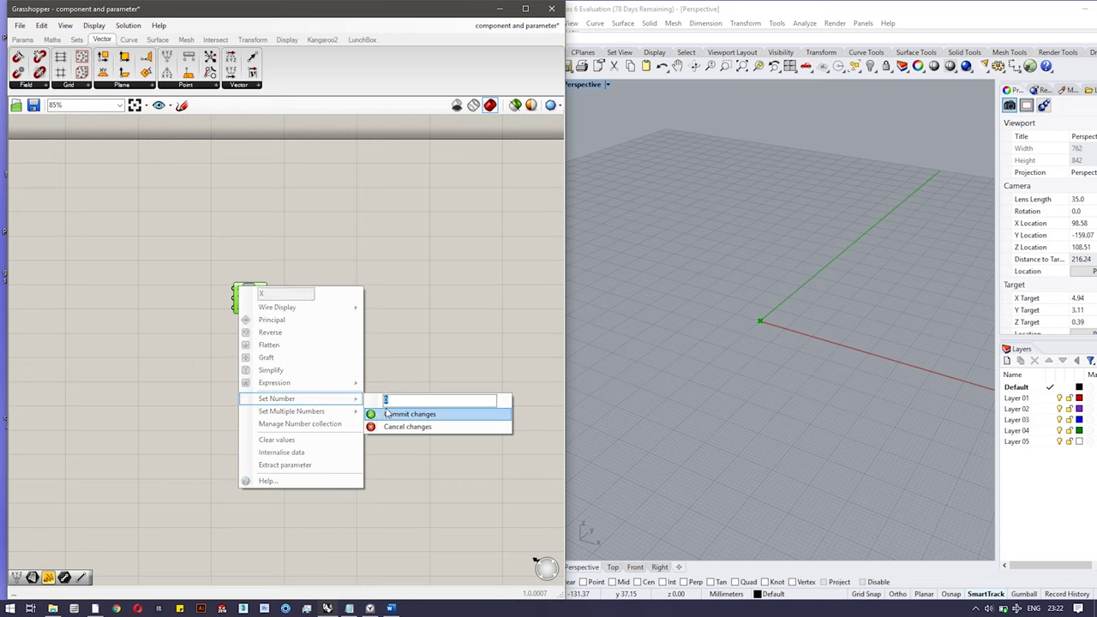
pyautogui.click(392, 414)
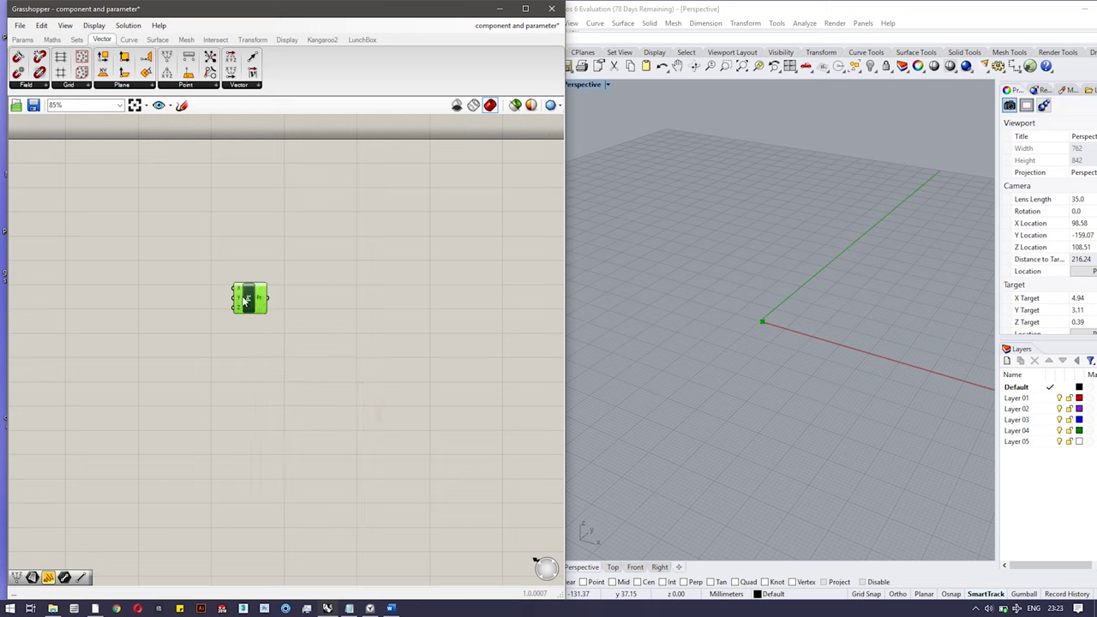
# Examine the point in the Rhino viewport and the coordinates at the Construct Point component's output.
pyautogui.click(765, 334)
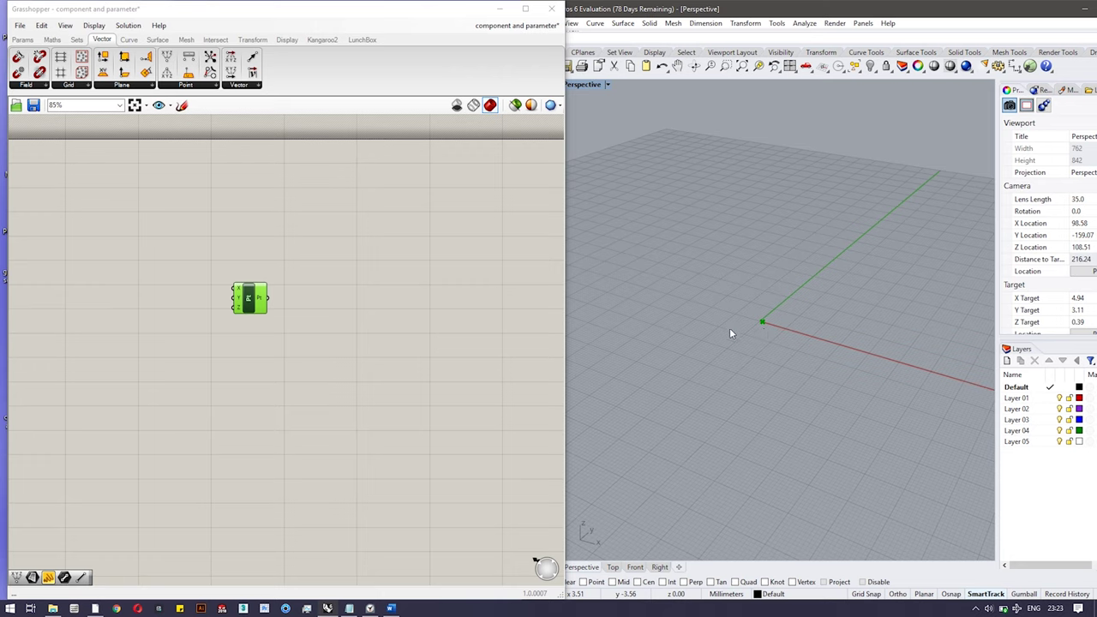
pyautogui.click(406, 287)
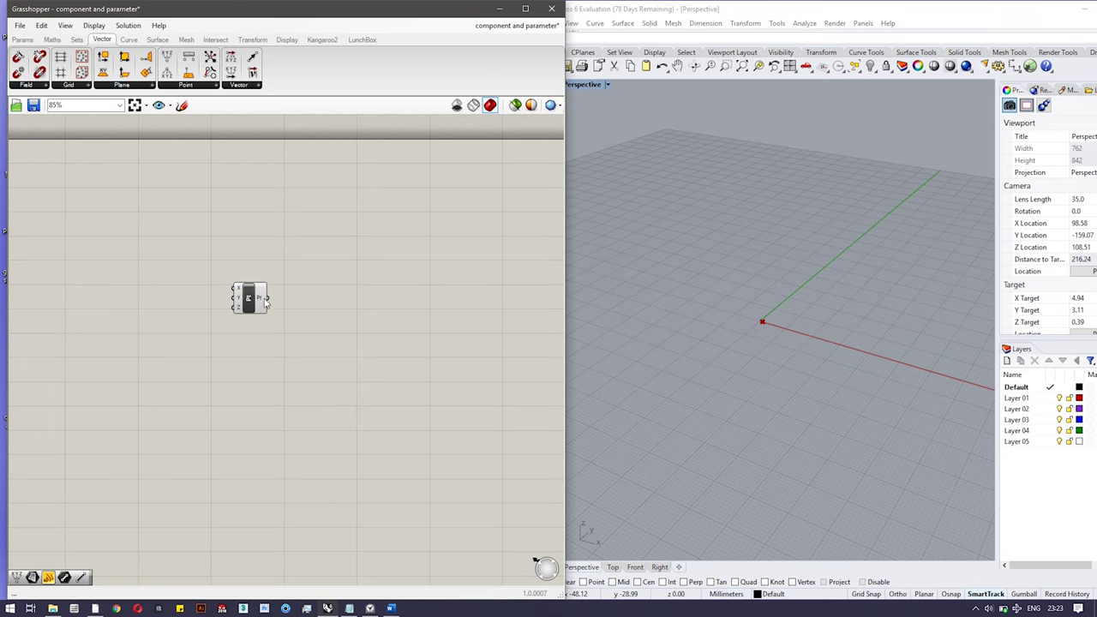
pyautogui.moveTo(262, 300)
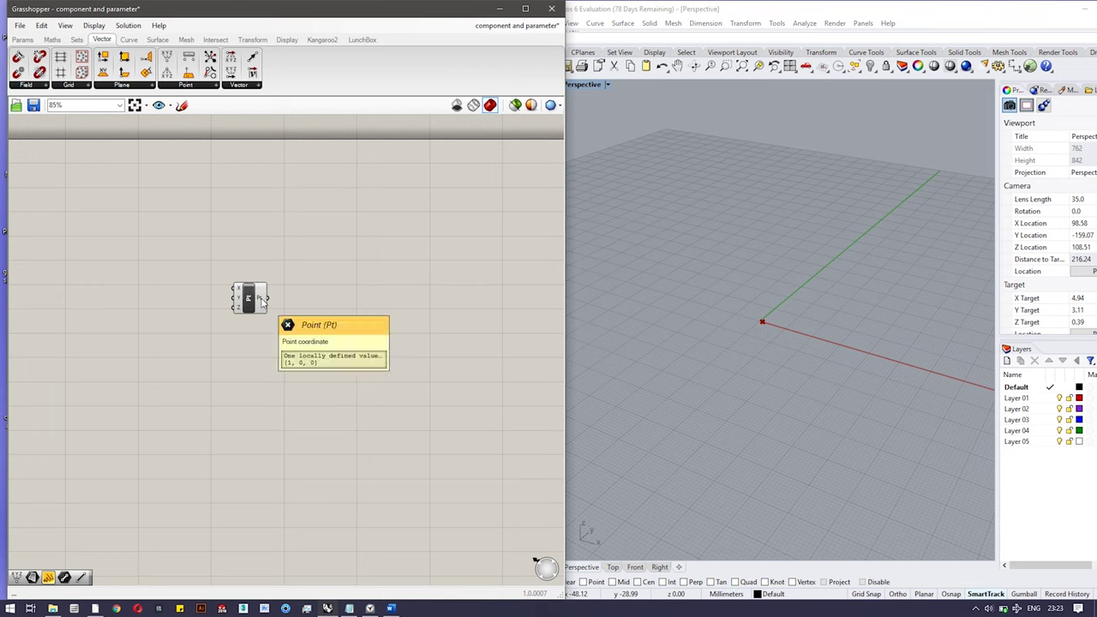
pyautogui.click(747, 320)
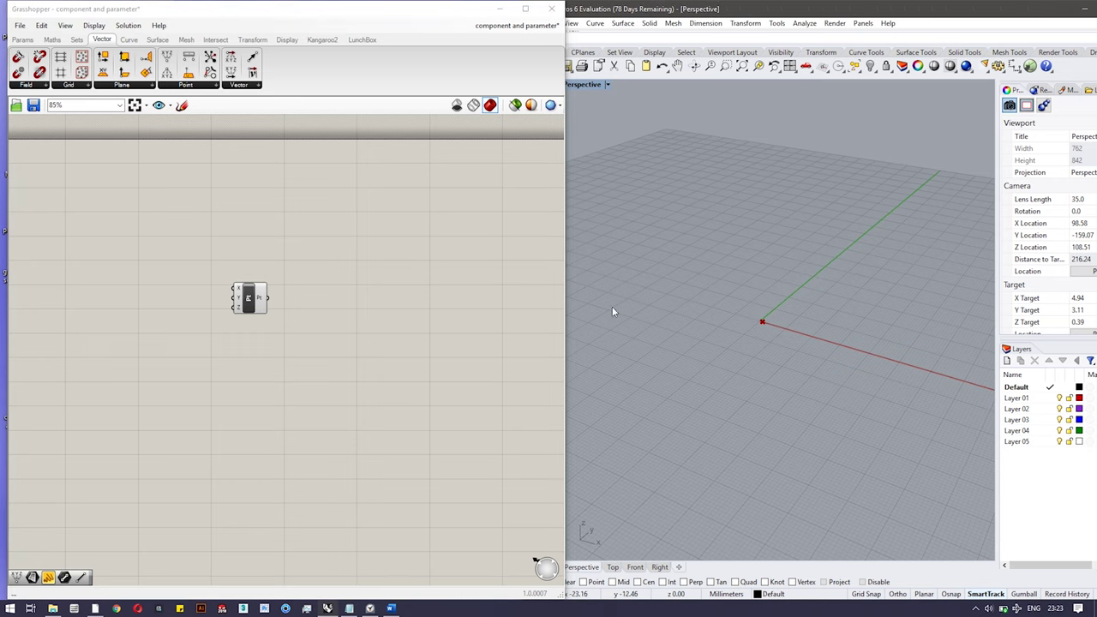
# Set the Construct Point component's Y coordinate to 5.
pyautogui.click(239, 293)
pyautogui.rightClick(237, 297)
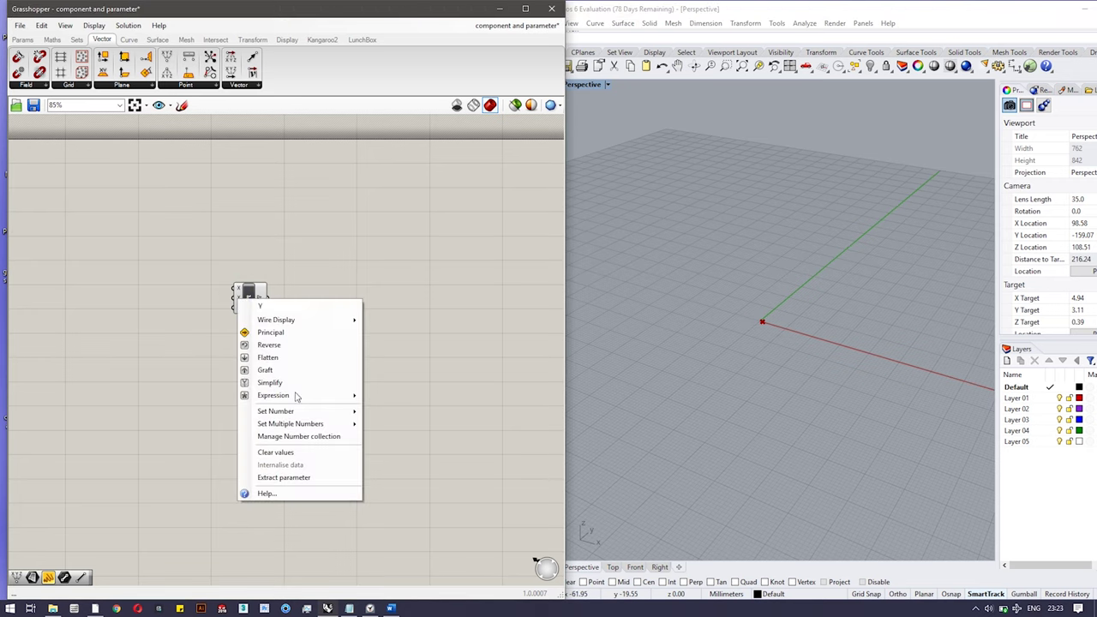
pyautogui.moveTo(331, 414)
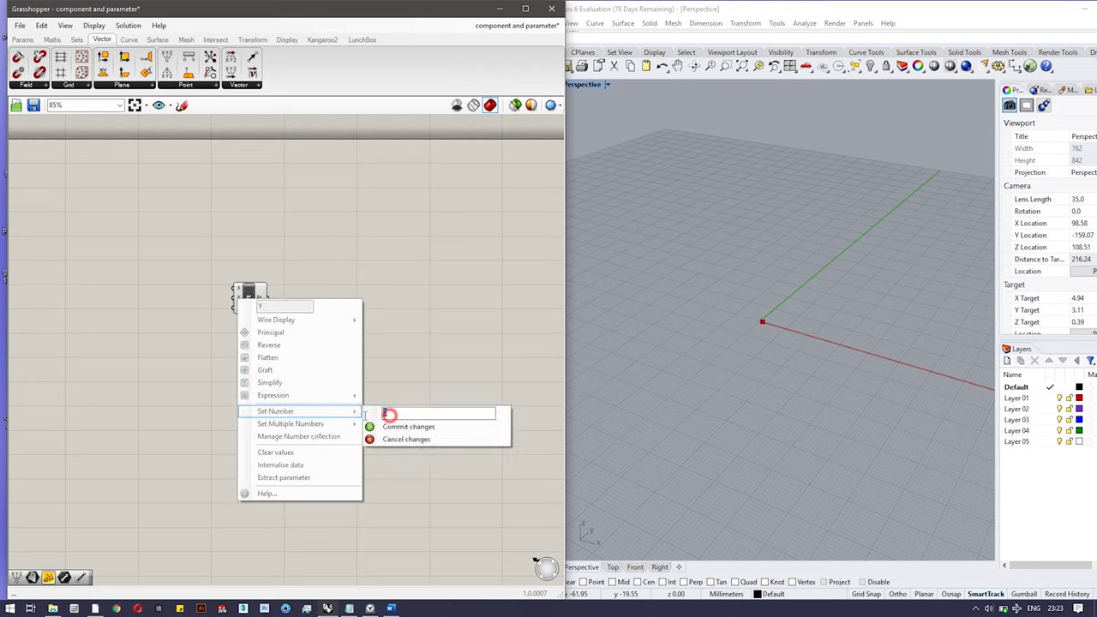
pyautogui.write('5')
pyautogui.click(477, 434)
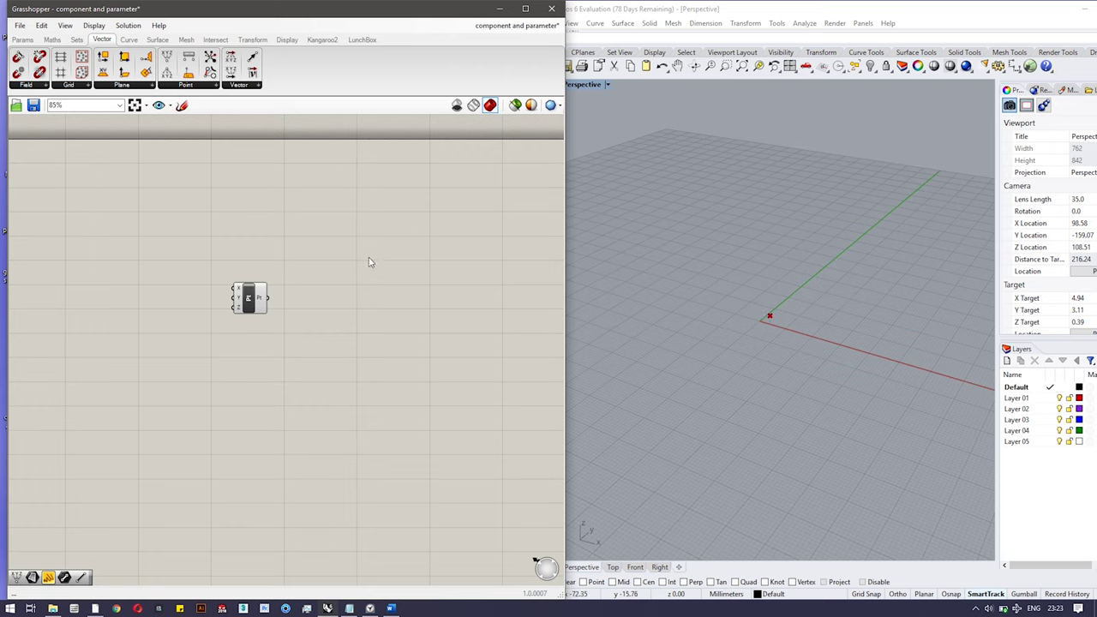
# Move the Construct Point component further right on the canvas to free space beside its inputs.
pyautogui.moveTo(214, 259); pyautogui.dragTo(317, 357)
pyautogui.click(313, 352)
pyautogui.moveTo(247, 303); pyautogui.dragTo(315, 293)
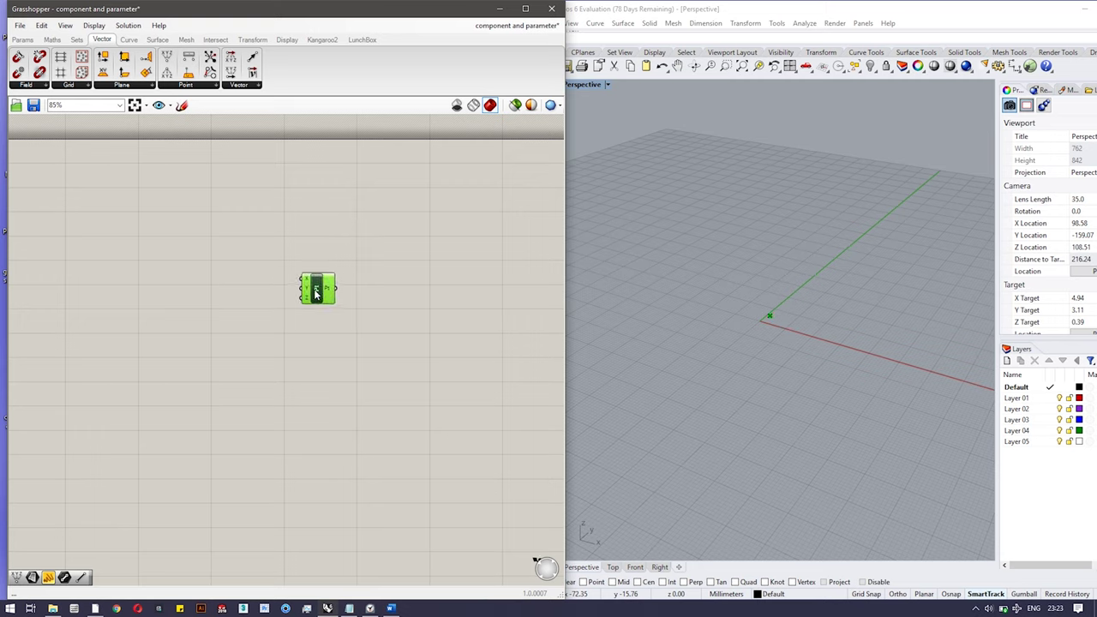
pyautogui.click(302, 348)
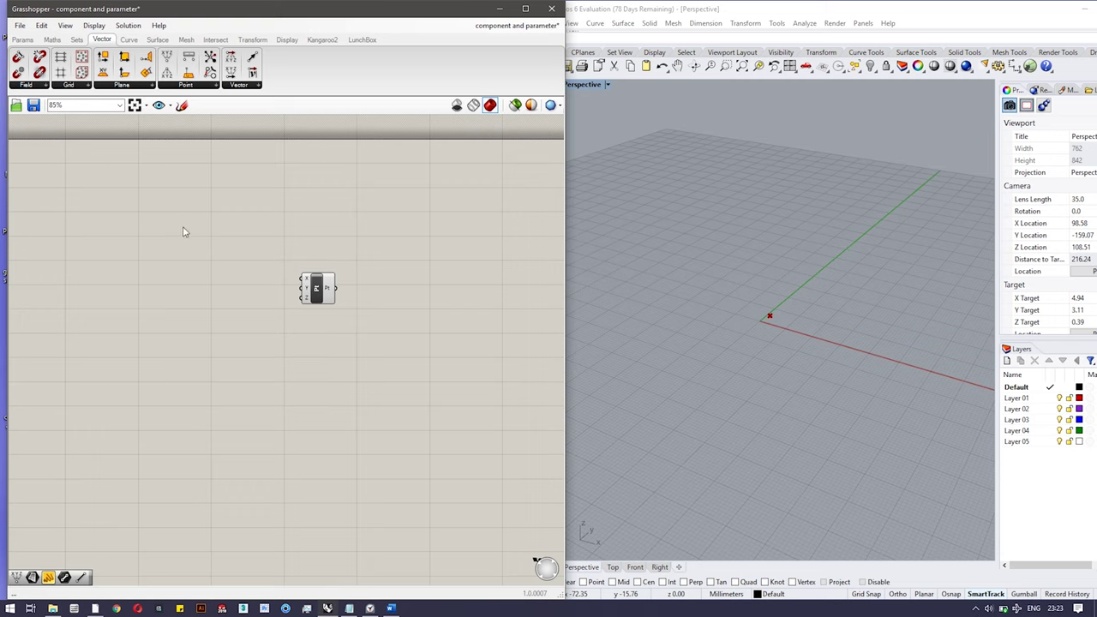
# Add a Number Slider to the left of the Construct Point component and adjust its value to 0.709.
pyautogui.click(23, 40)
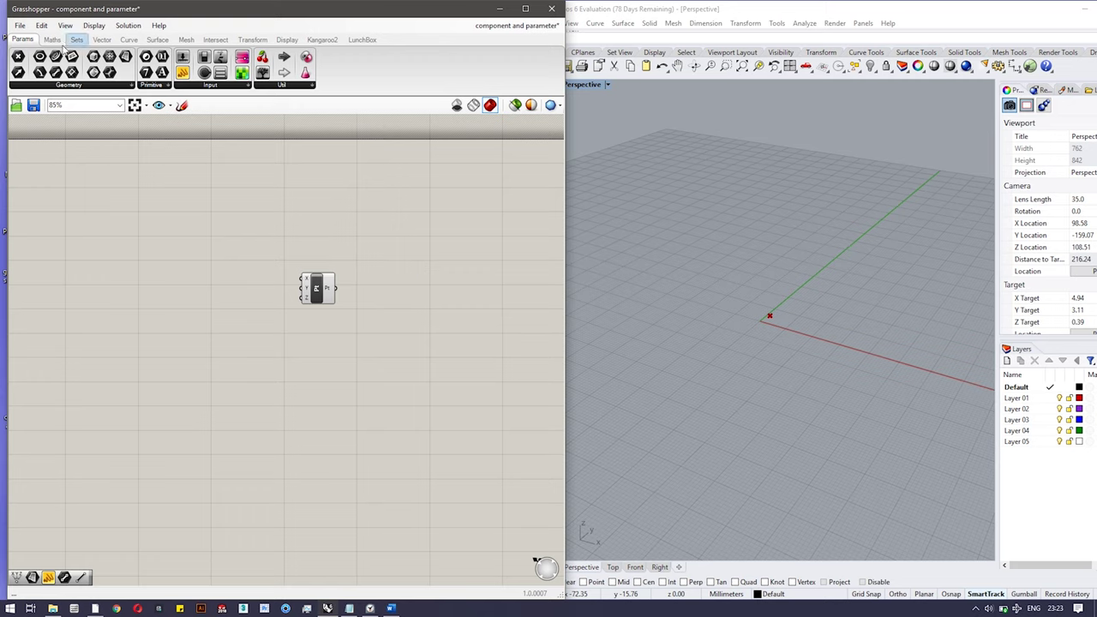
pyautogui.click(230, 88)
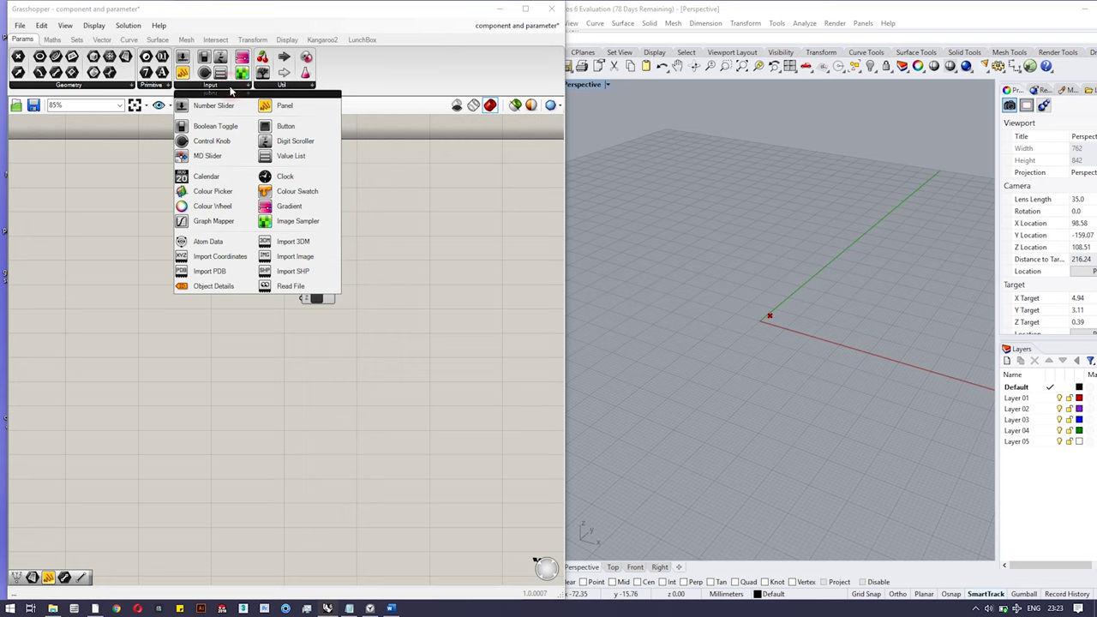
pyautogui.moveTo(208, 105); pyautogui.dragTo(159, 254)
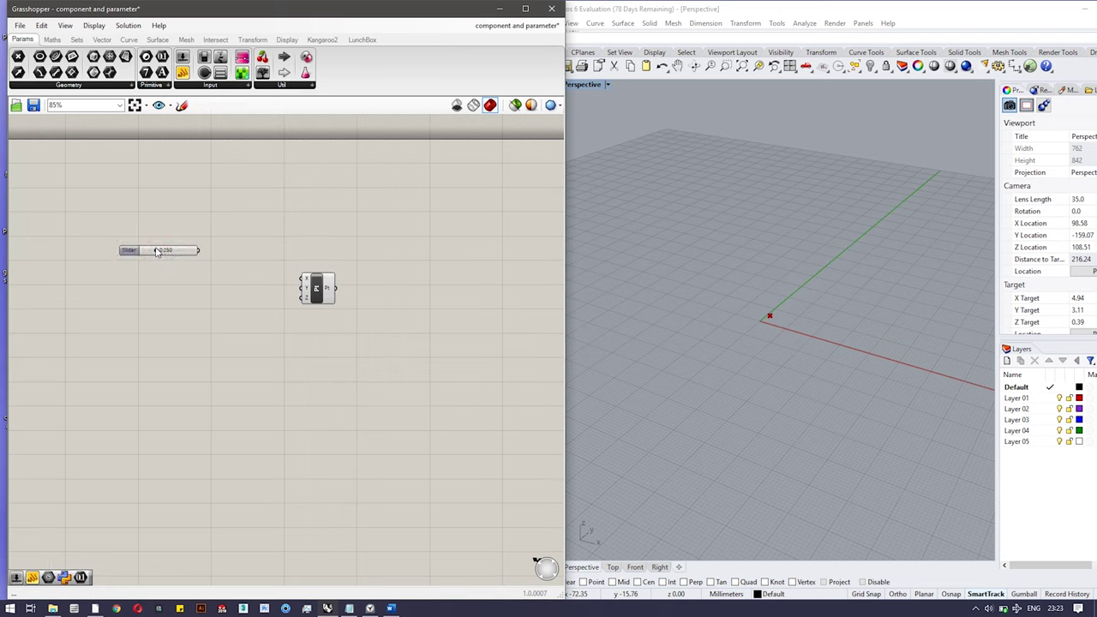
pyautogui.moveTo(157, 250); pyautogui.dragTo(179, 258)
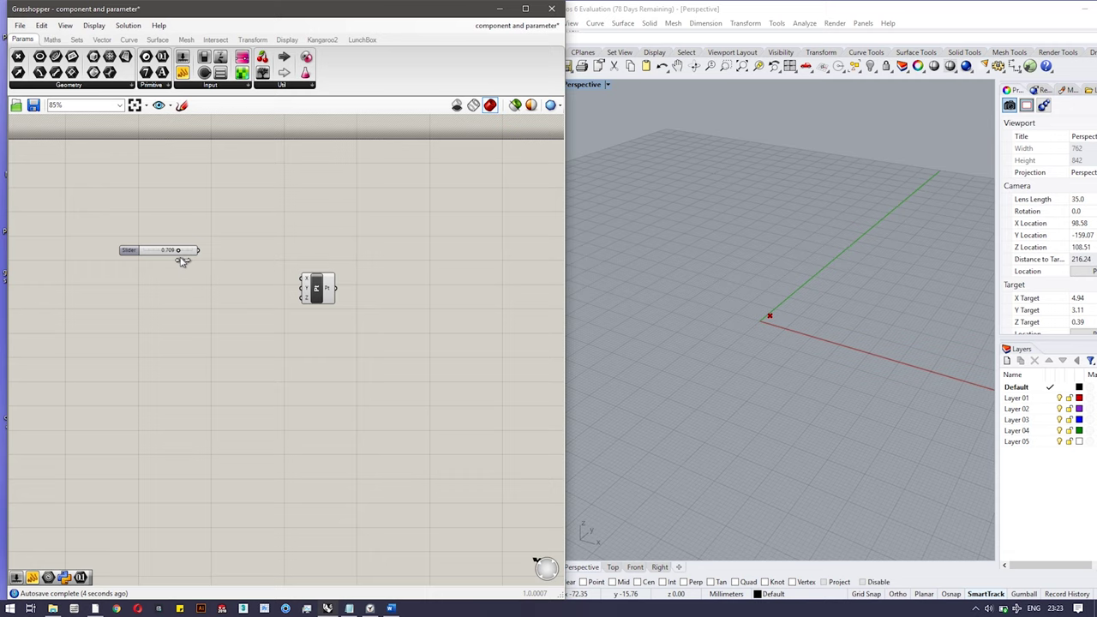
# Configure the slider with floating-point rounding and a maximum of 10, and adjust its value to 3.765.
pyautogui.click(128, 251)
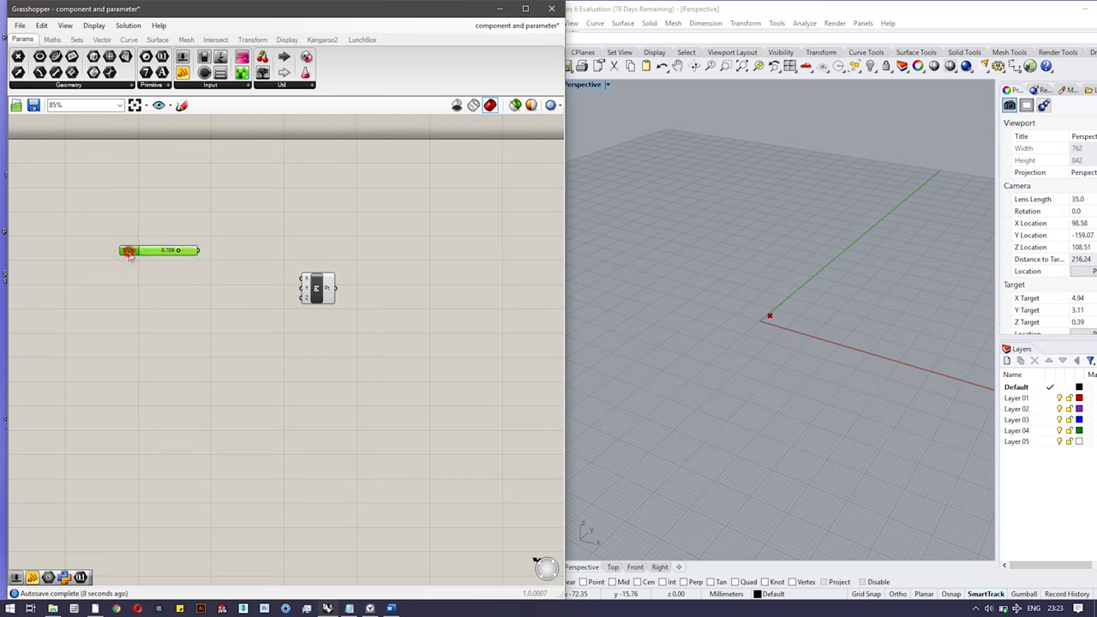
pyautogui.doubleClick(129, 252)
pyautogui.moveTo(105, 134); pyautogui.dragTo(309, 150)
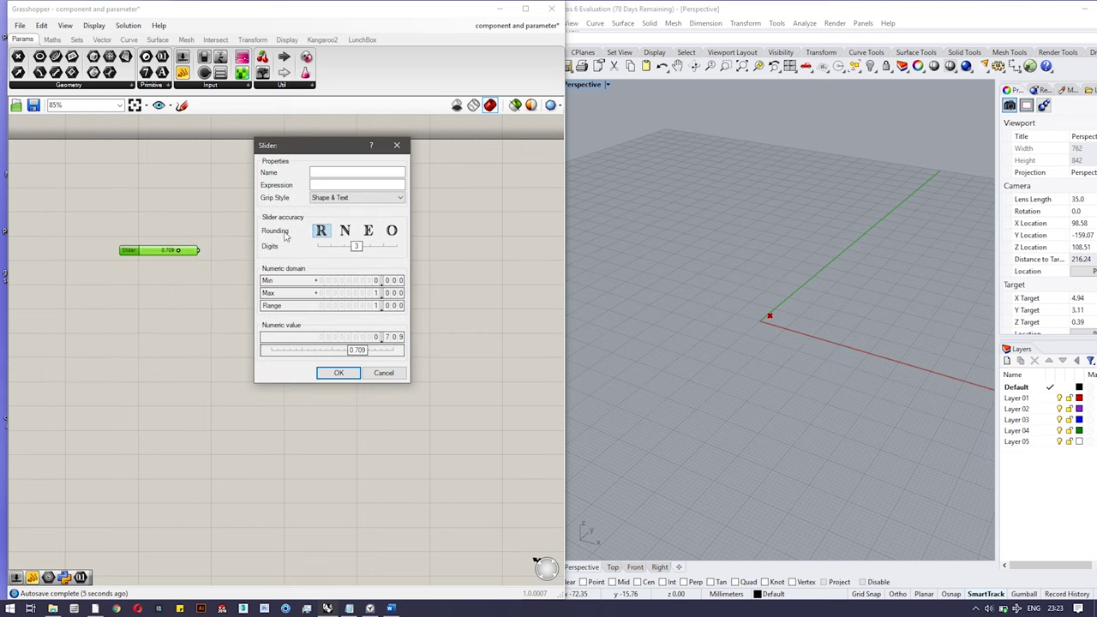
pyautogui.click(343, 232)
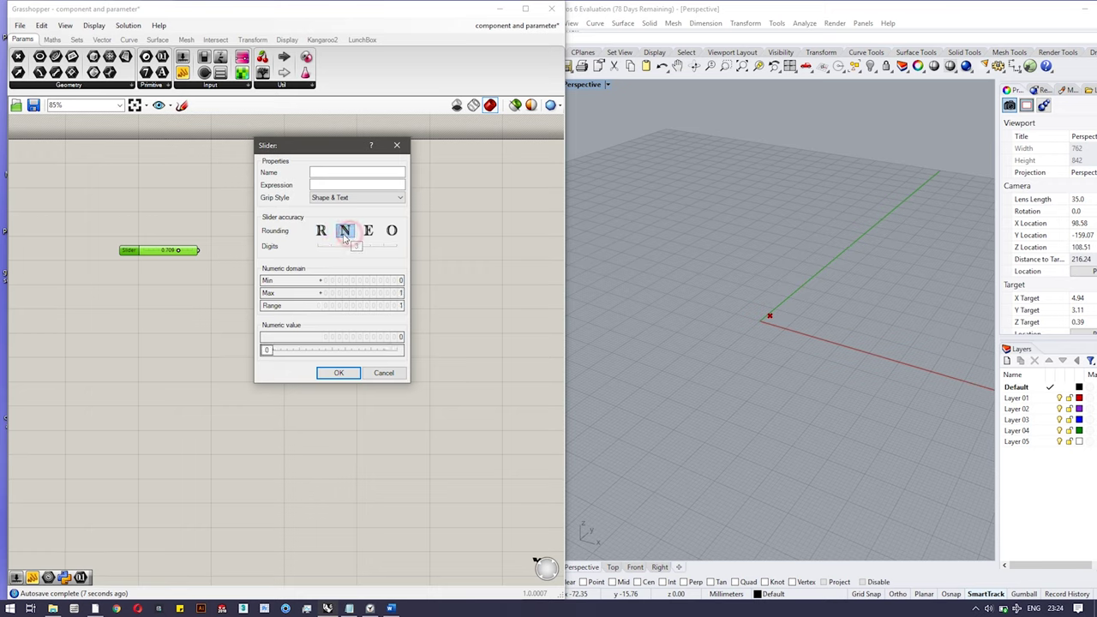
pyautogui.click(322, 232)
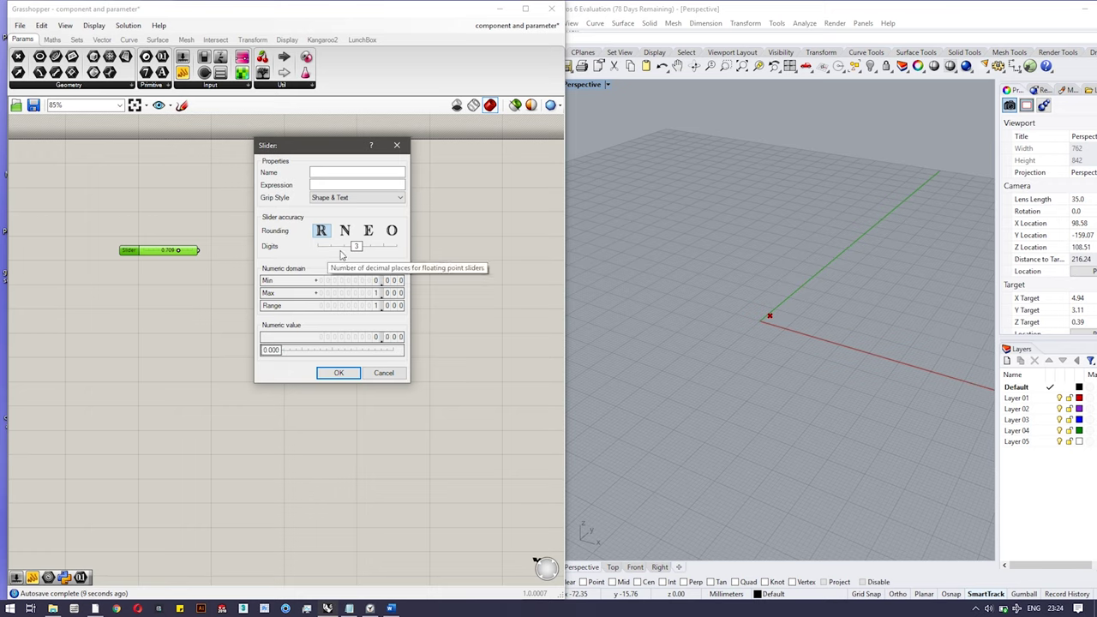
pyautogui.click(377, 283)
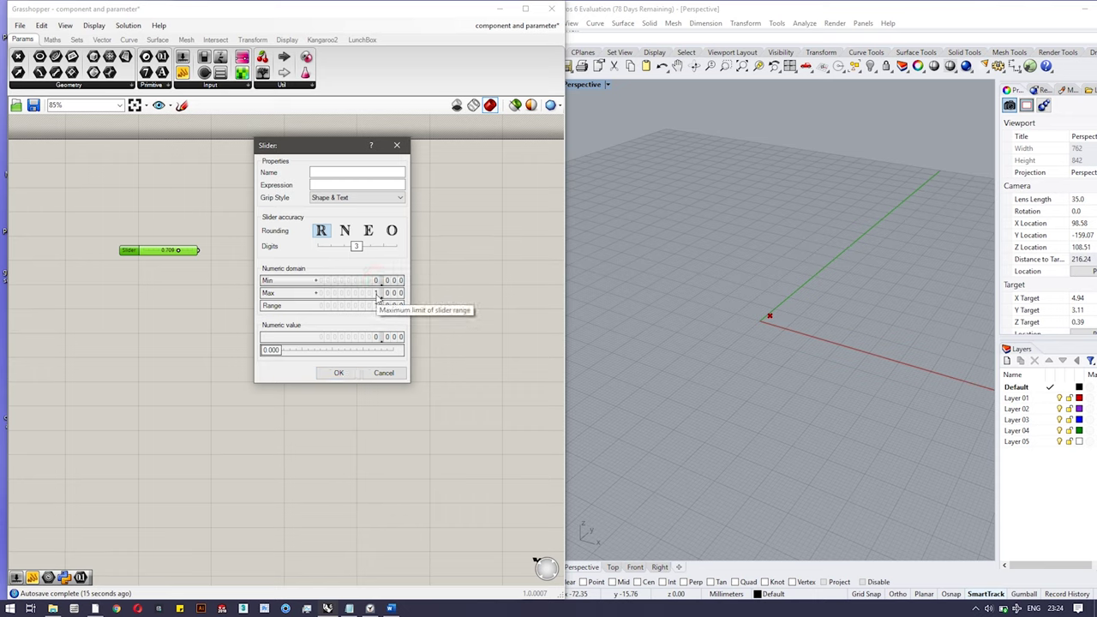
pyautogui.doubleClick(377, 294)
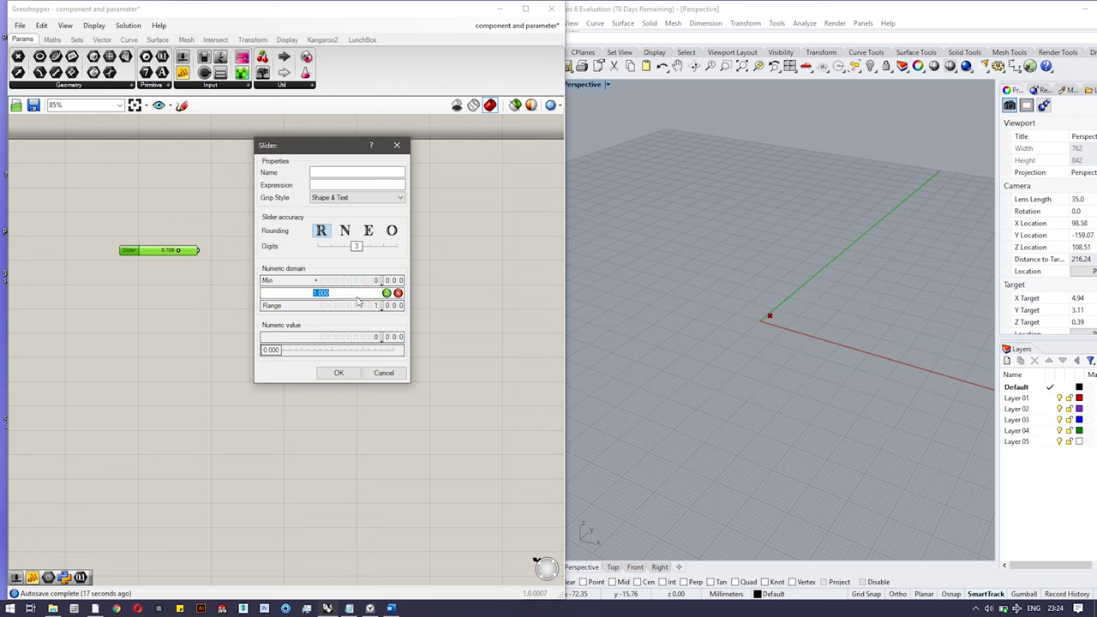
pyautogui.write('10')
pyautogui.click(386, 293)
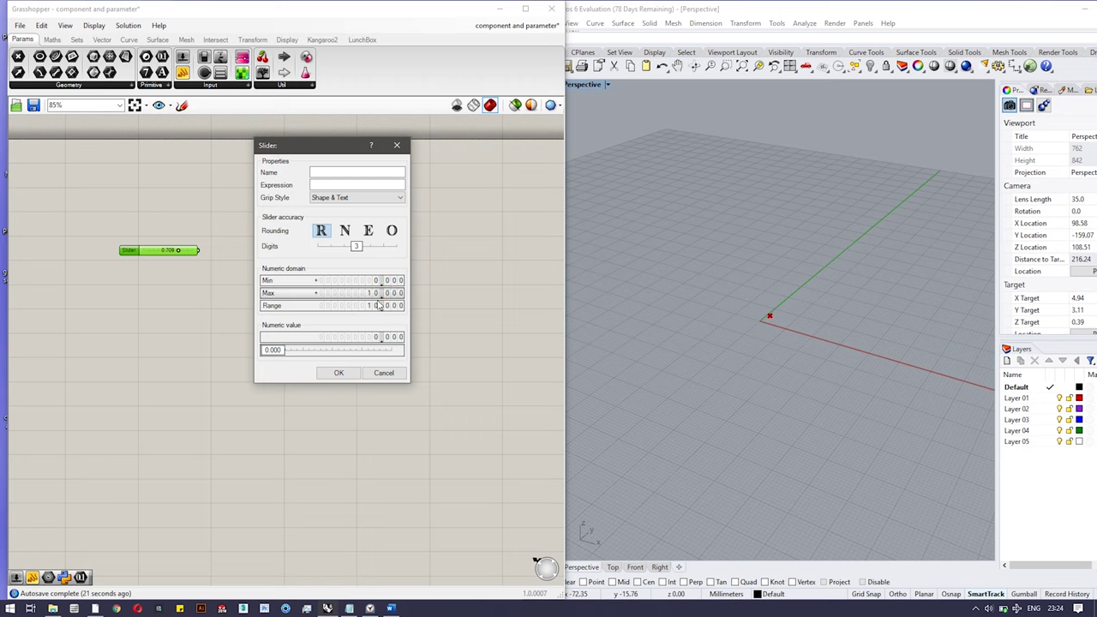
pyautogui.click(339, 373)
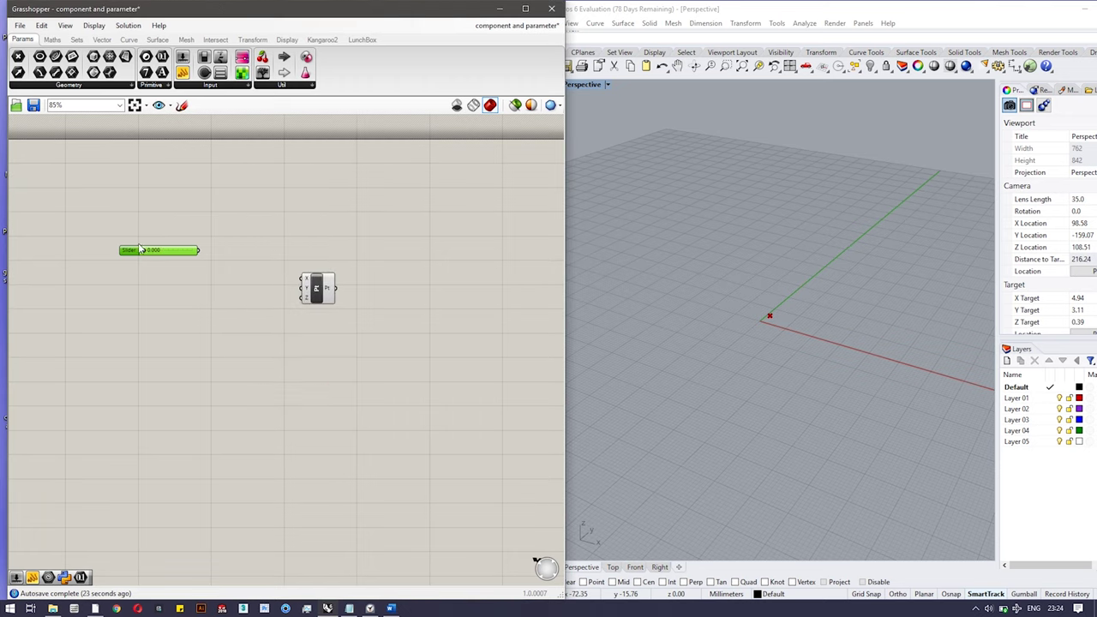
pyautogui.moveTo(145, 250)
pyautogui.mouseDown()
pyautogui.moveTo(196, 252)
pyautogui.moveTo(162, 253)
pyautogui.mouseUp()
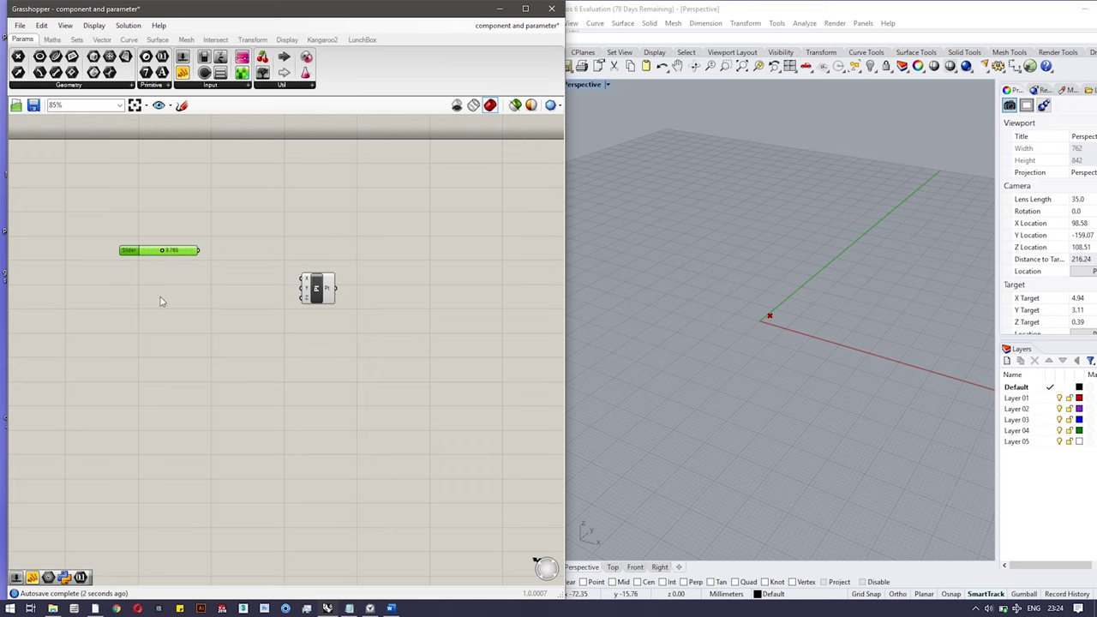
pyautogui.click(192, 372)
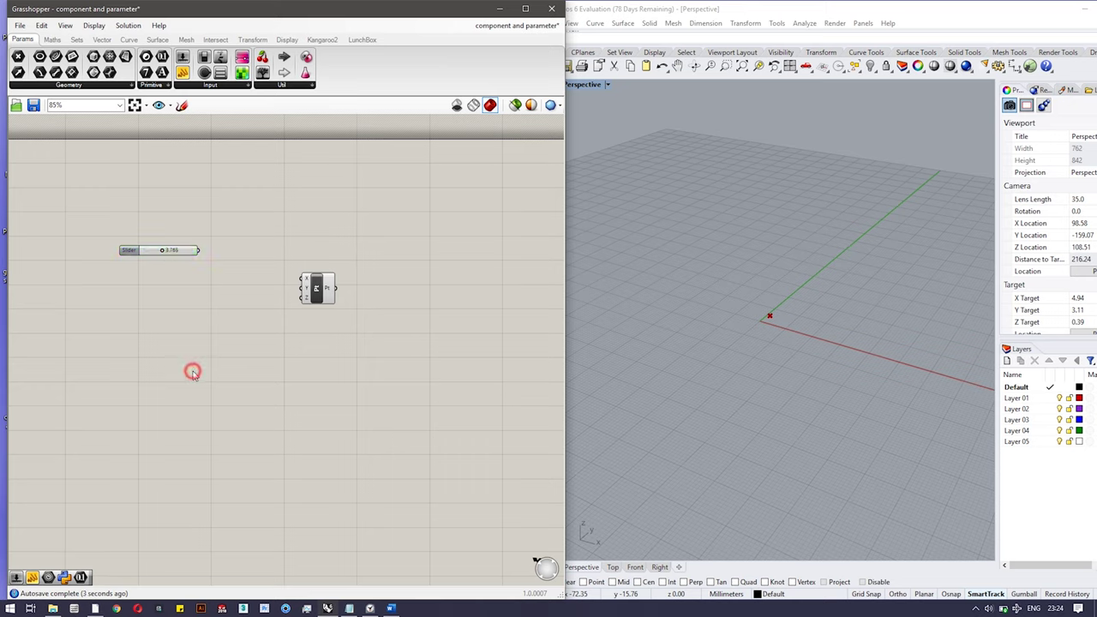
# Search the canvas components for "slider" and add a second Number Slider below the first one.
pyautogui.doubleClick(171, 322)
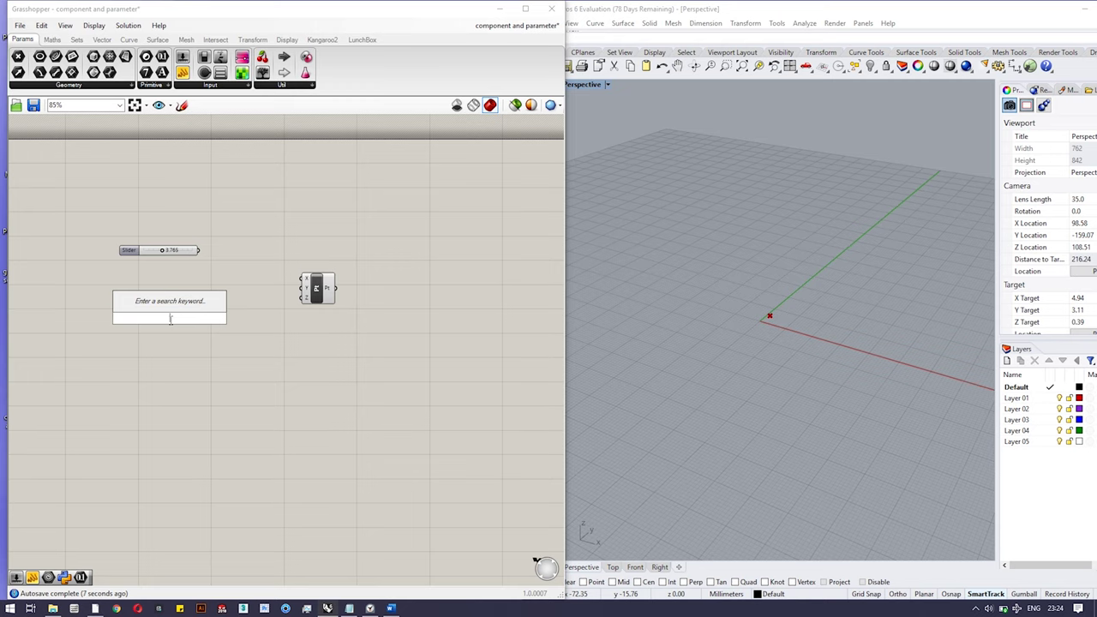
pyautogui.write('slider')
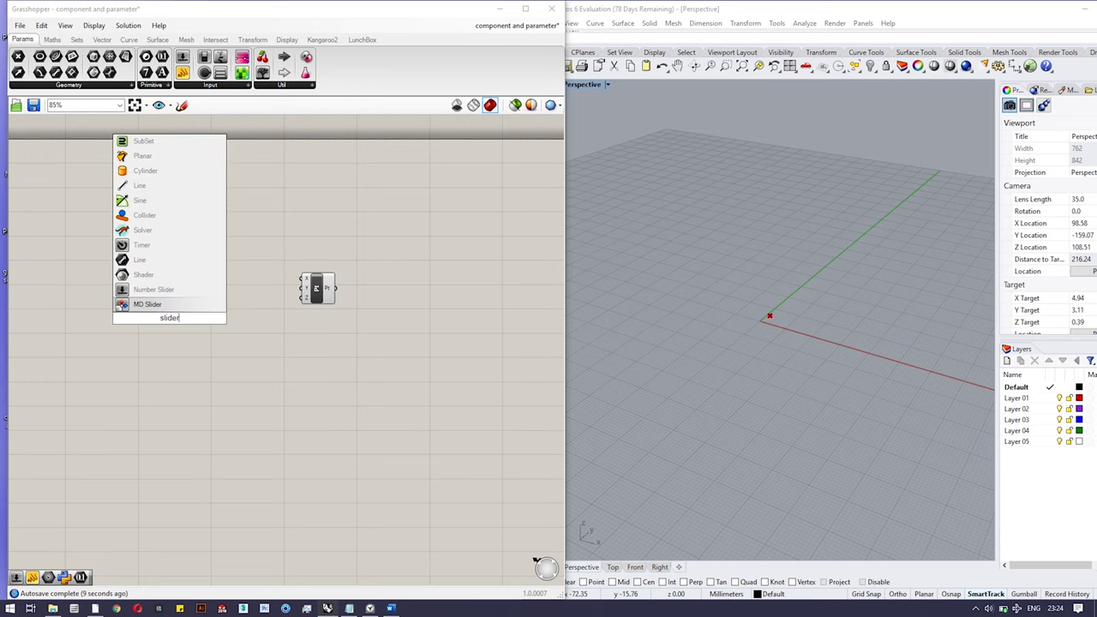
pyautogui.click(155, 289)
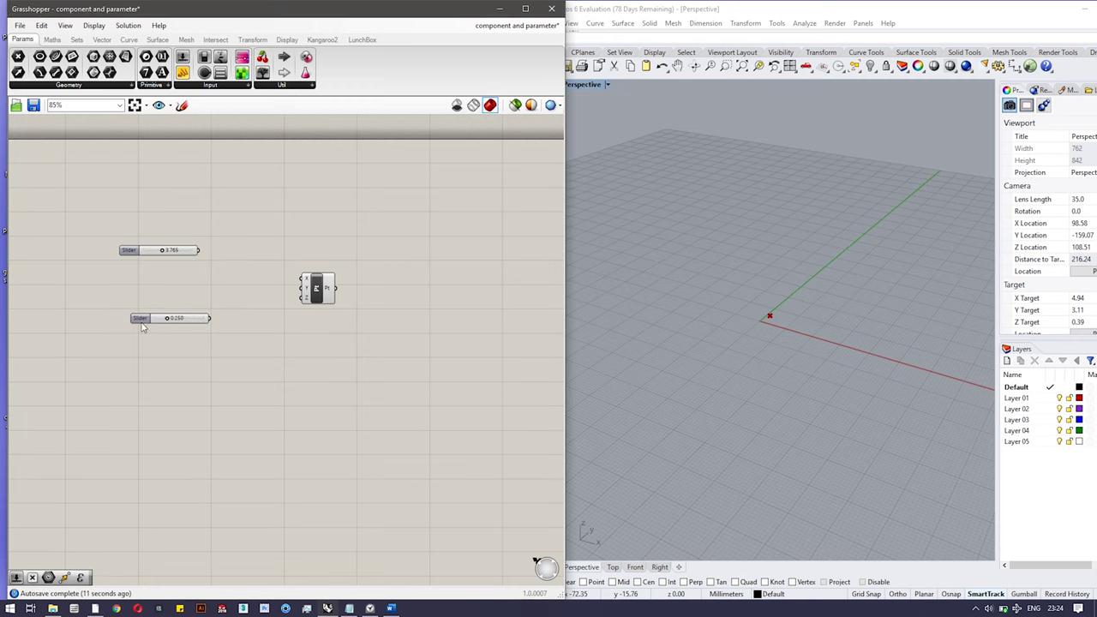
# Move the second slider closer beneath the first and add a third Number Slider below it using the expression 0<5.0<10.0.
pyautogui.moveTo(142, 318); pyautogui.dragTo(135, 306)
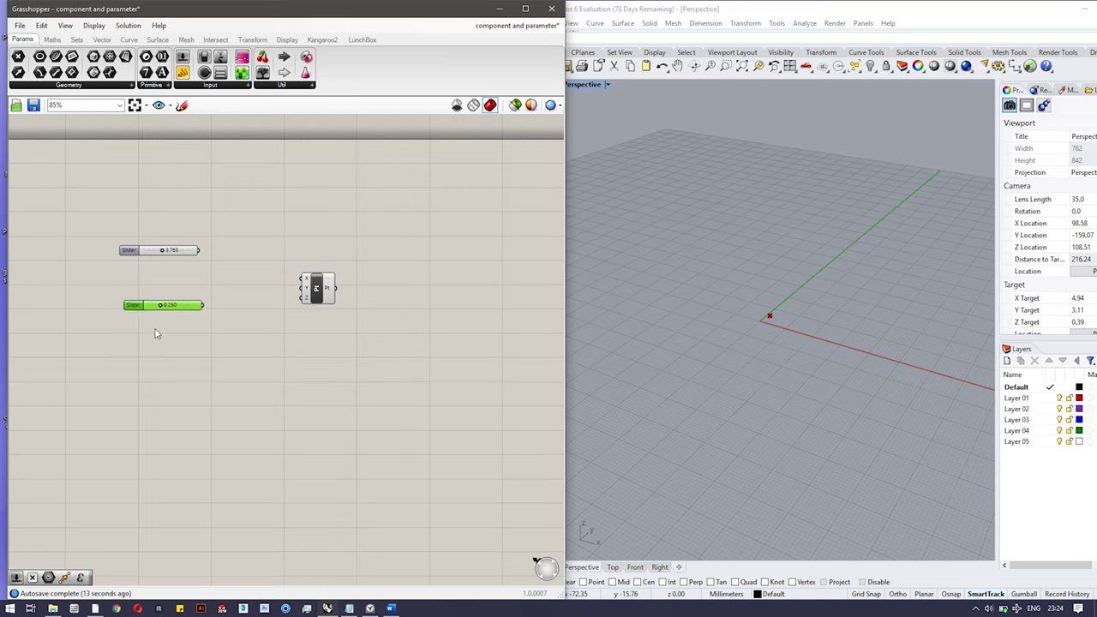
pyautogui.doubleClick(174, 382)
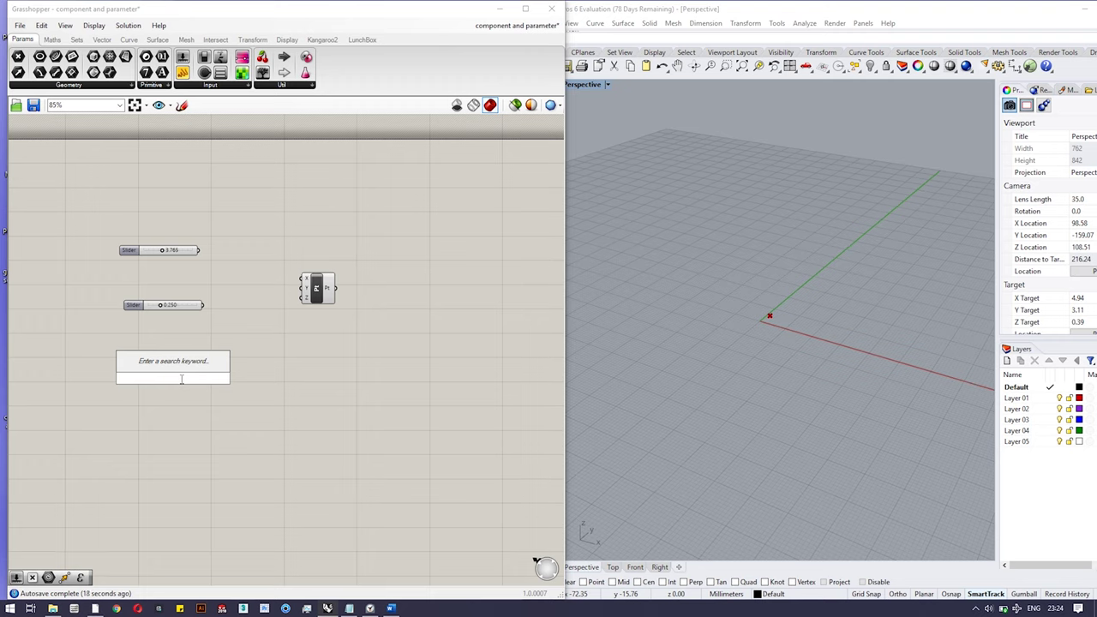
pyautogui.write('0<5.0<10.0')
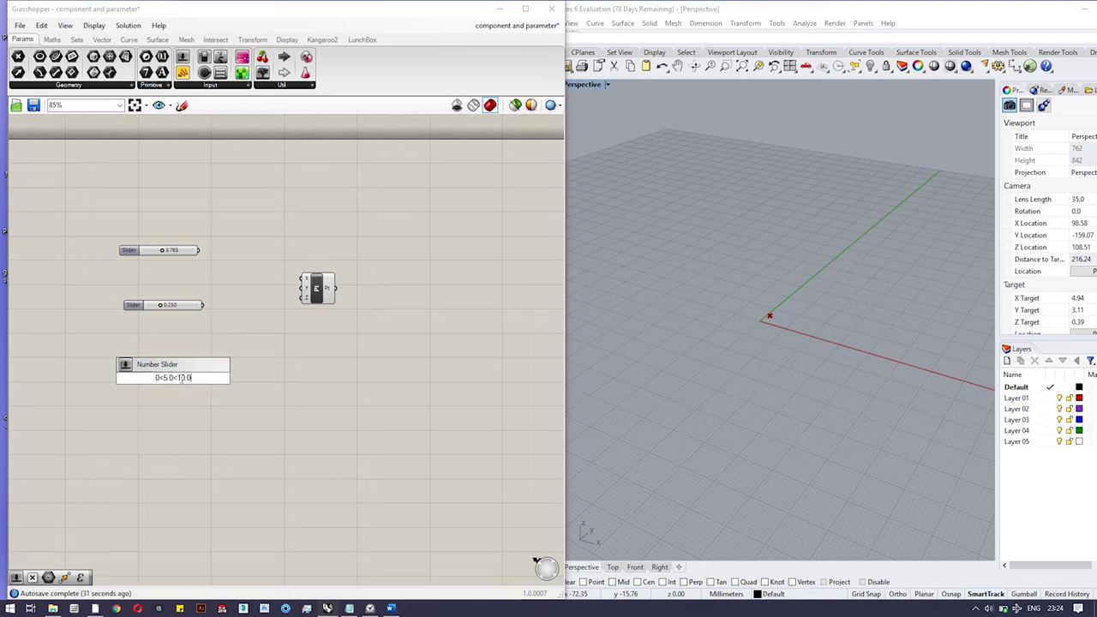
pyautogui.doubleClick(157, 377)
pyautogui.doubleClick(166, 377)
pyautogui.moveTo(192, 378); pyautogui.dragTo(181, 378)
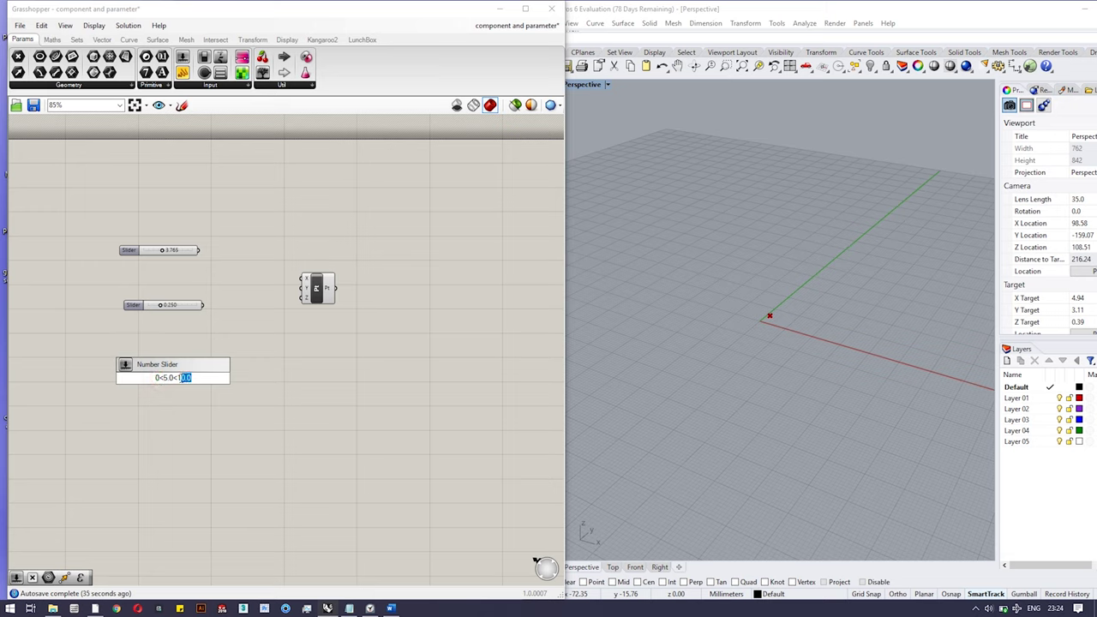
pyautogui.click(338, 374)
pyautogui.moveTo(137, 381); pyautogui.dragTo(129, 355)
pyautogui.click(232, 360)
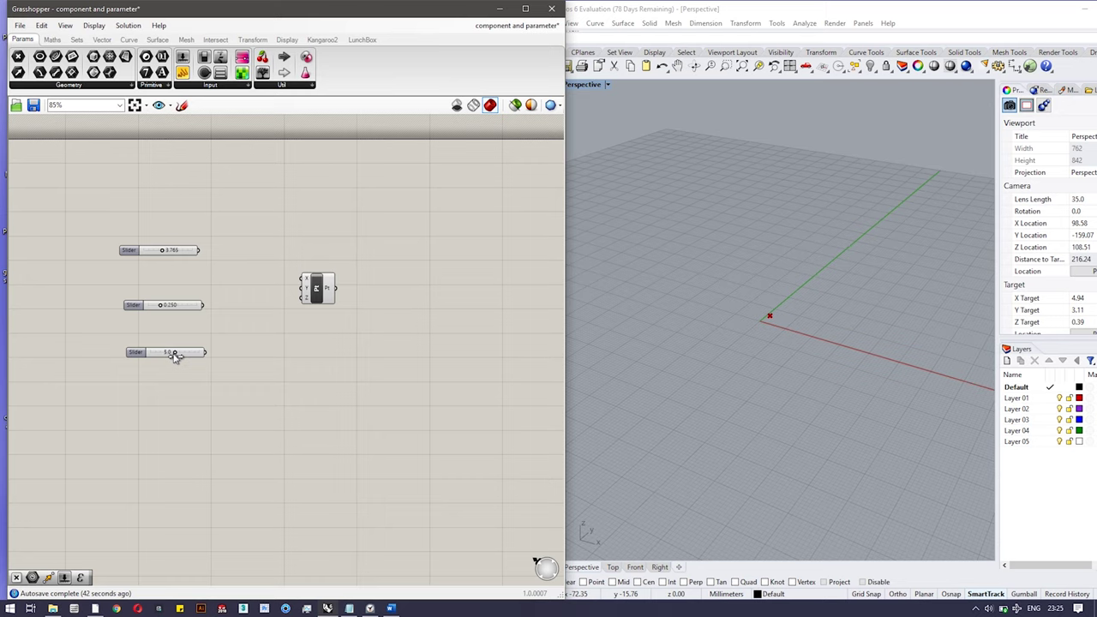
# Connect the third, second and first sliders to Construct Point's Z, Y and X inputs respectively, adjusting the Z slider to 7.0.
pyautogui.moveTo(174, 353)
pyautogui.mouseDown()
pyautogui.moveTo(203, 355)
pyautogui.moveTo(152, 366)
pyautogui.moveTo(161, 367)
pyautogui.mouseUp()
pyautogui.moveTo(160, 353); pyautogui.dragTo(298, 299)
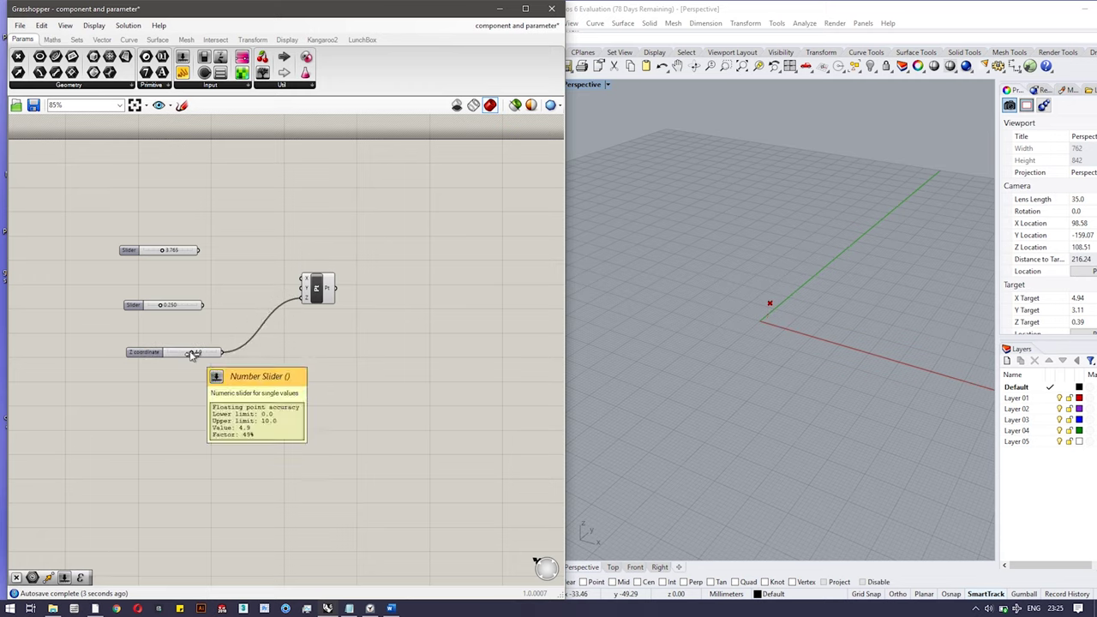
pyautogui.moveTo(193, 354)
pyautogui.mouseDown()
pyautogui.moveTo(179, 353)
pyautogui.moveTo(213, 354)
pyautogui.moveTo(201, 353)
pyautogui.mouseUp()
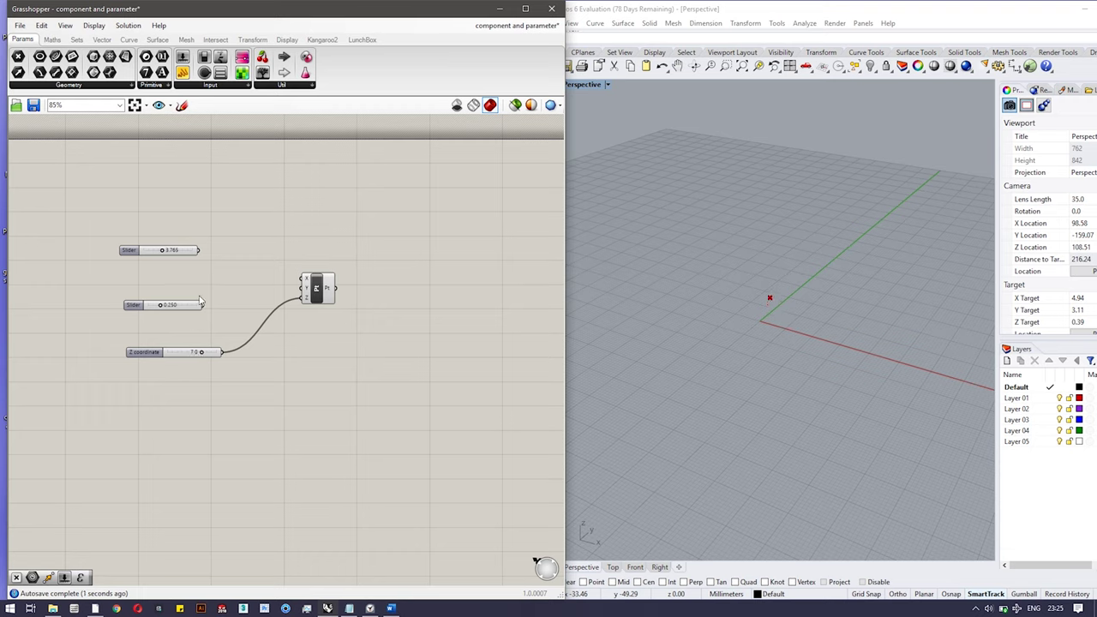
pyautogui.moveTo(203, 306); pyautogui.dragTo(301, 288)
pyautogui.moveTo(199, 250); pyautogui.dragTo(299, 279)
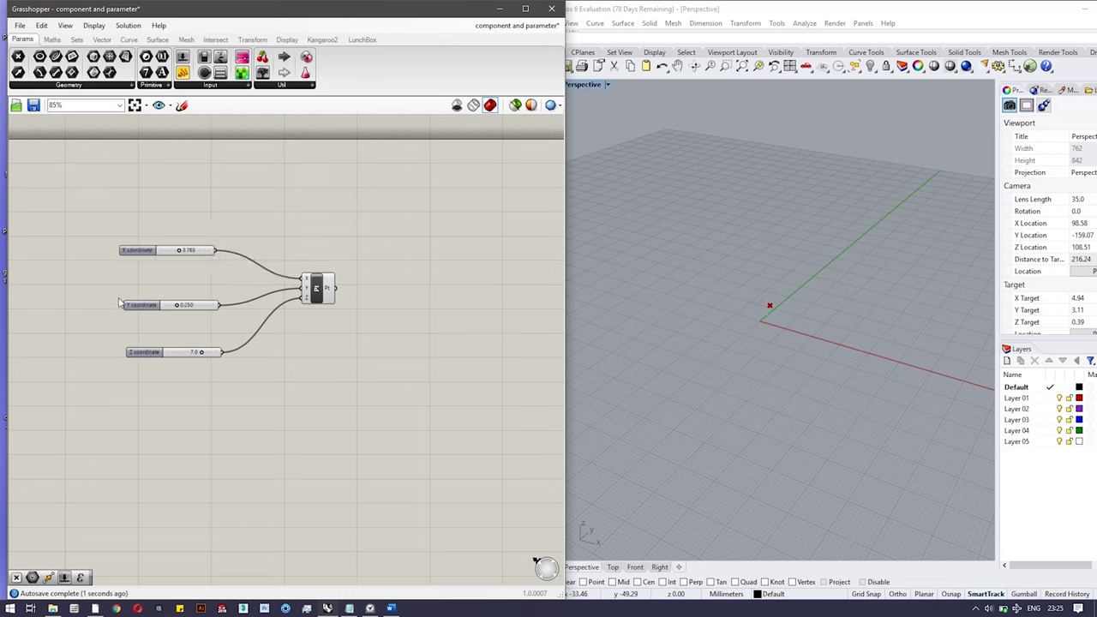
# Line up the X, Y and Z coordinate sliders in an even column and adjust the Z slider to 2.5.
pyautogui.moveTo(140, 250); pyautogui.dragTo(157, 265)
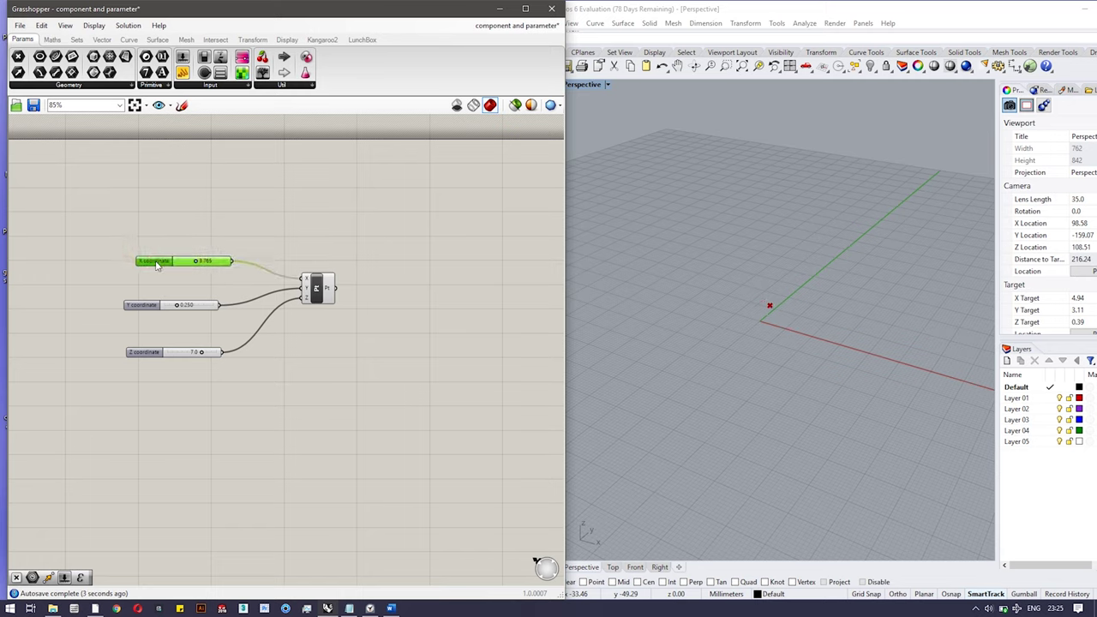
pyautogui.moveTo(147, 311); pyautogui.dragTo(159, 312)
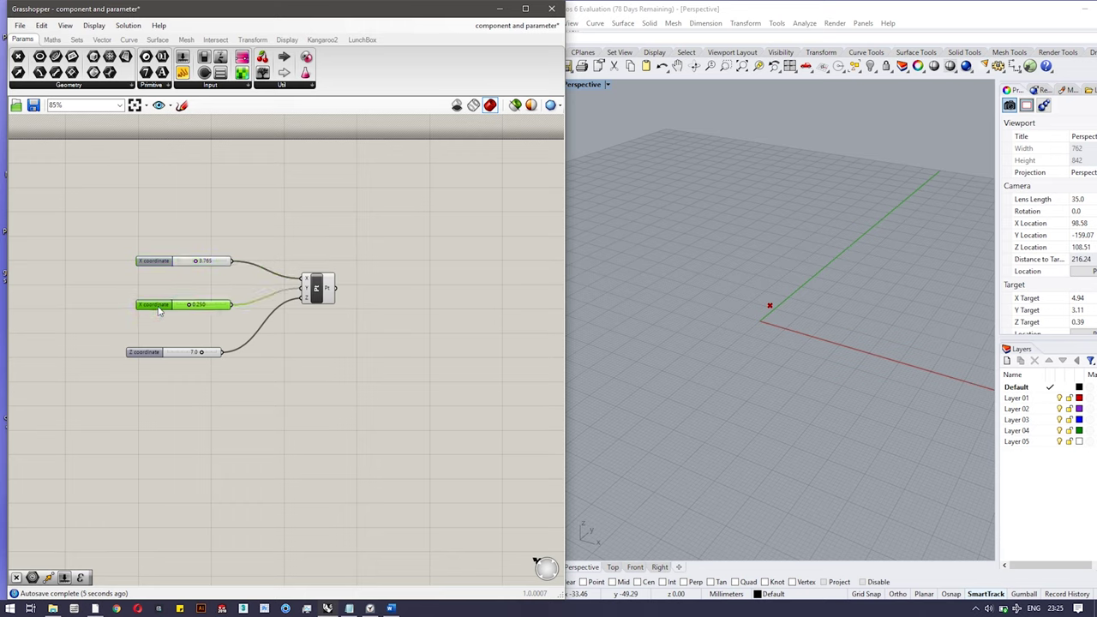
pyautogui.moveTo(143, 360); pyautogui.dragTo(191, 351)
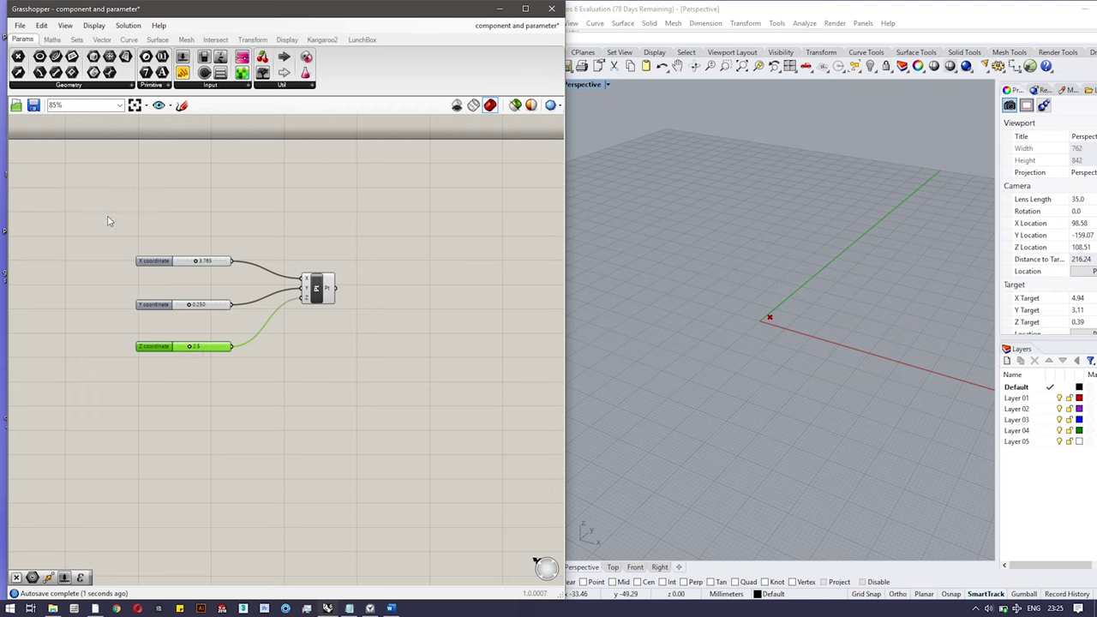
# Delete all the sliders and the Construct Point component, and move the Rhino window clear of the Grasshopper window.
pyautogui.moveTo(107, 215); pyautogui.dragTo(368, 392)
pyautogui.press('Delete')
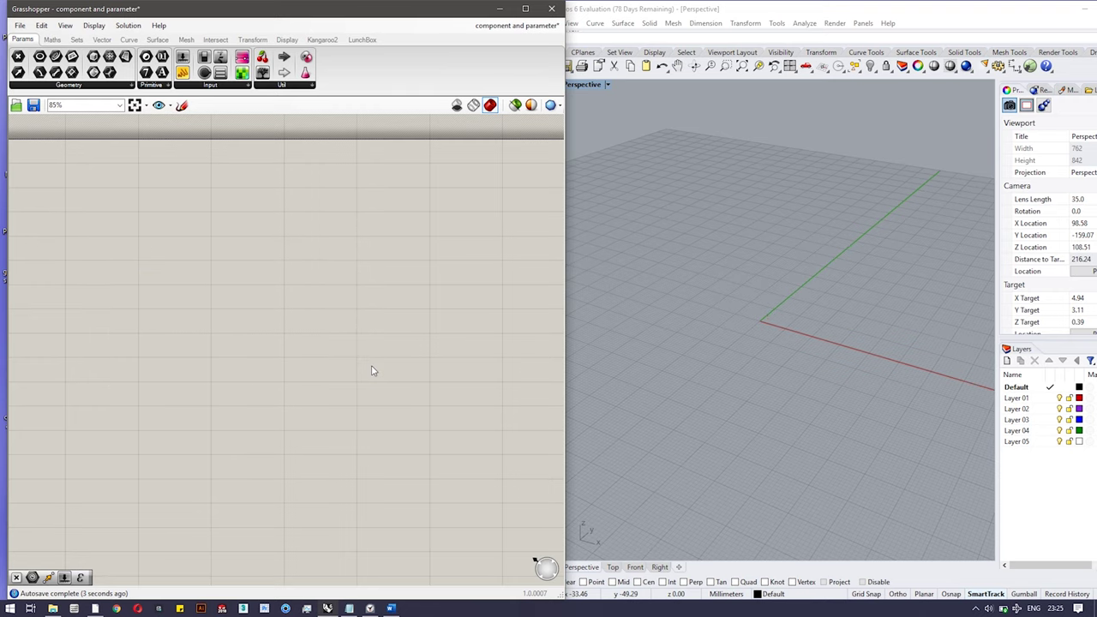
pyautogui.moveTo(644, 8); pyautogui.dragTo(678, 11)
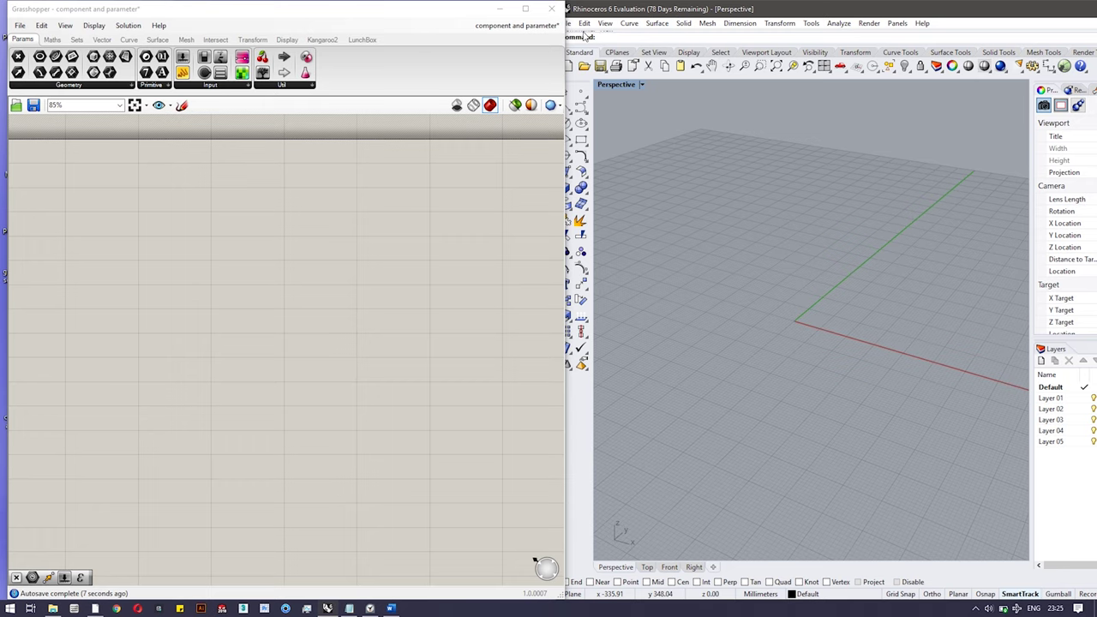
pyautogui.moveTo(631, 13); pyautogui.dragTo(644, 13)
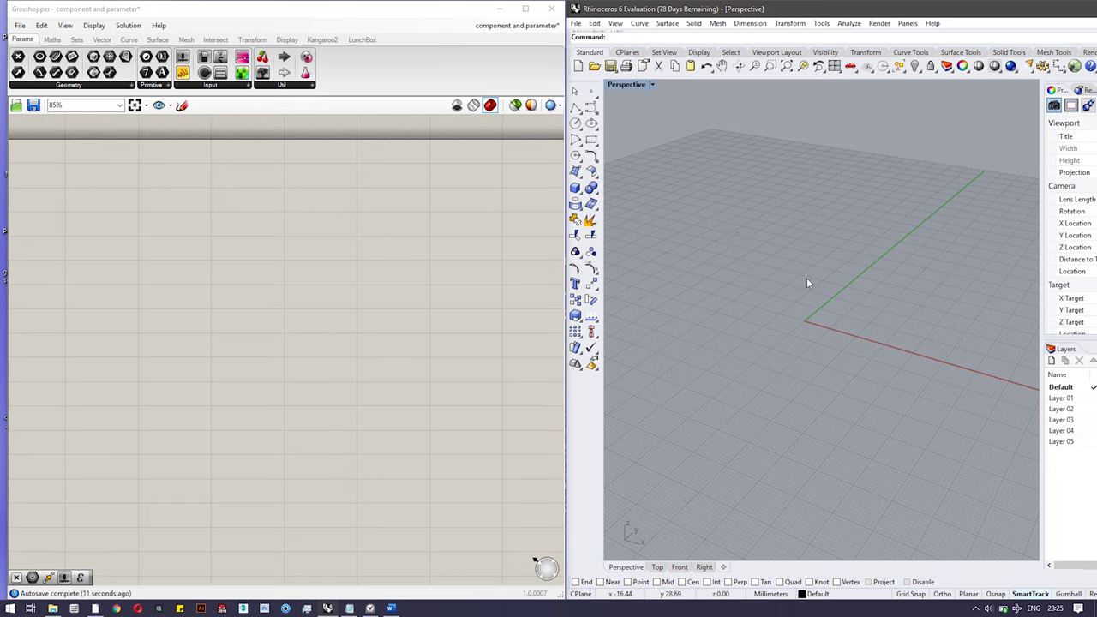
# Draw a free-form curve with five control points in Rhino's Perspective view, arching over and ending just below the origin.
pyautogui.click(639, 23)
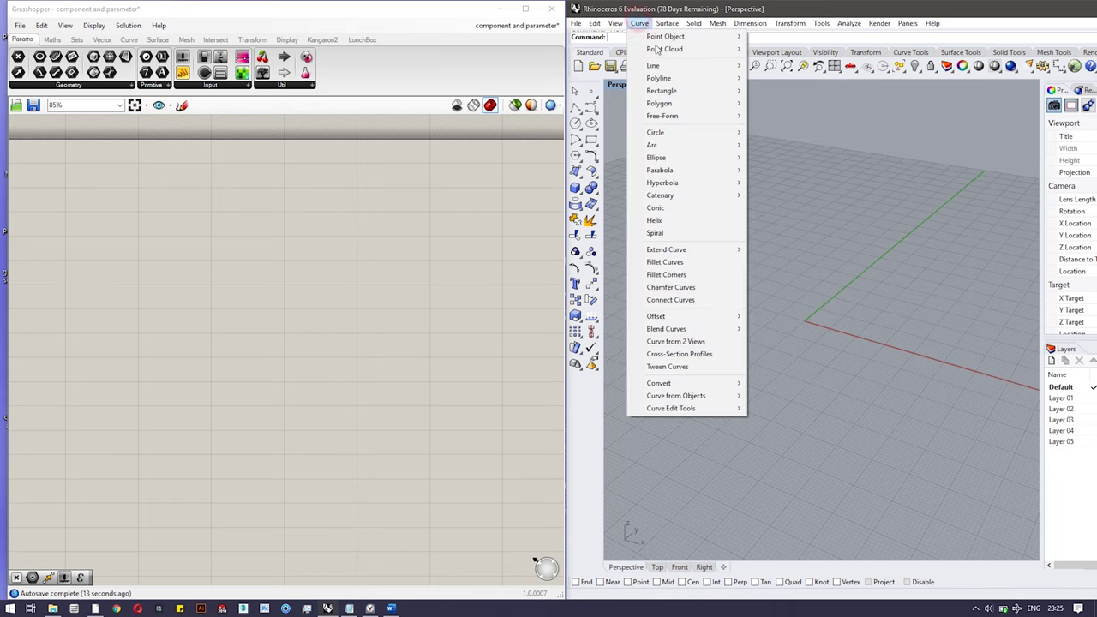
pyautogui.moveTo(673, 85)
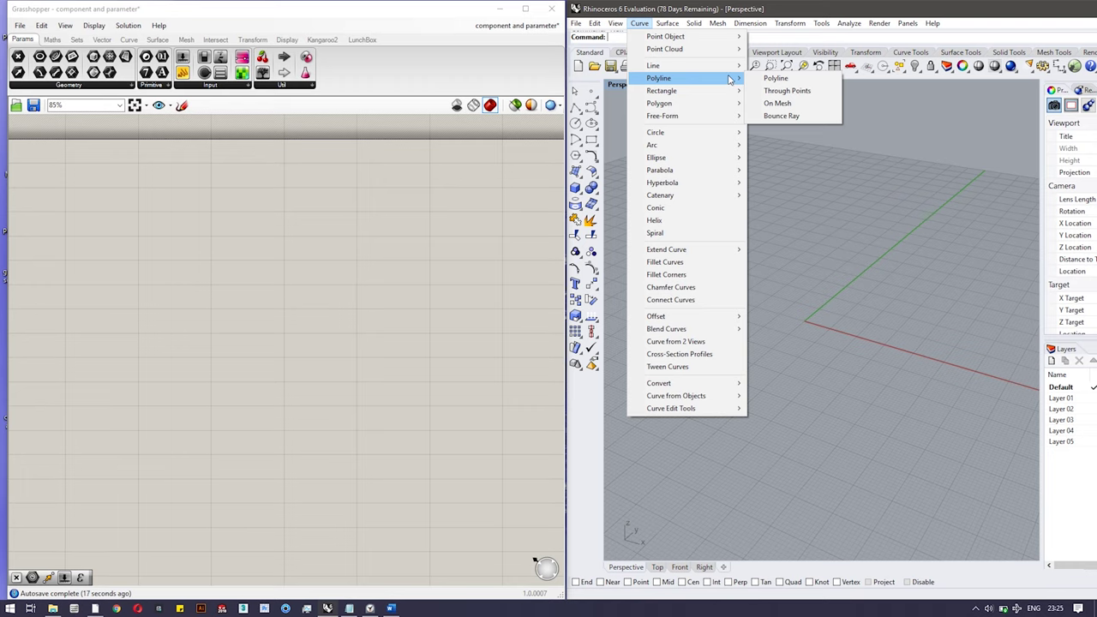
pyautogui.moveTo(729, 114)
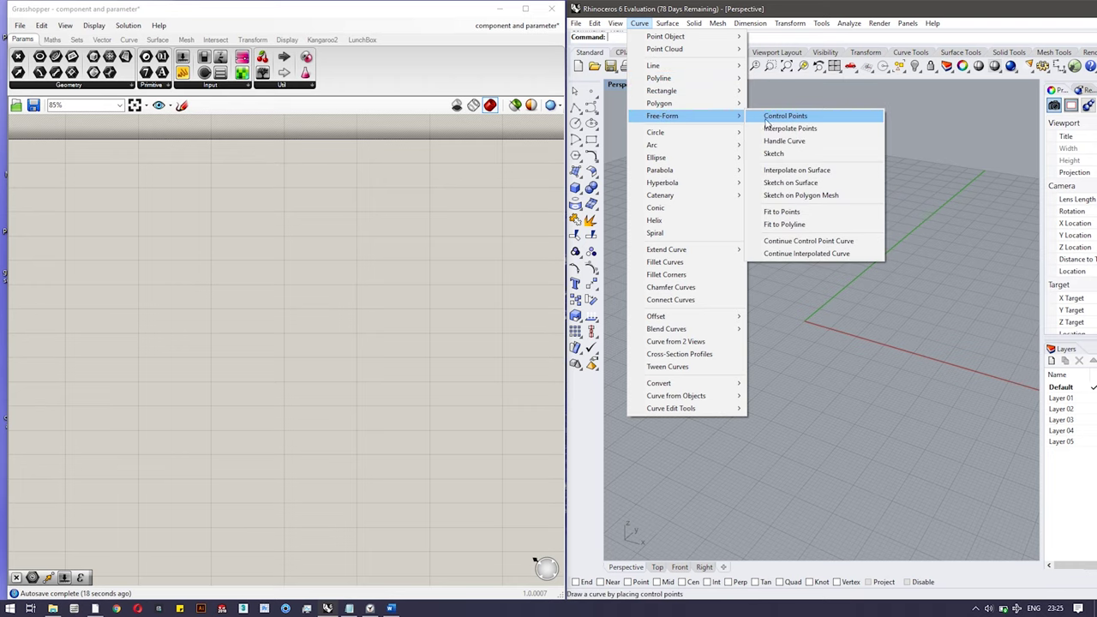
pyautogui.click(766, 121)
pyautogui.click(715, 285)
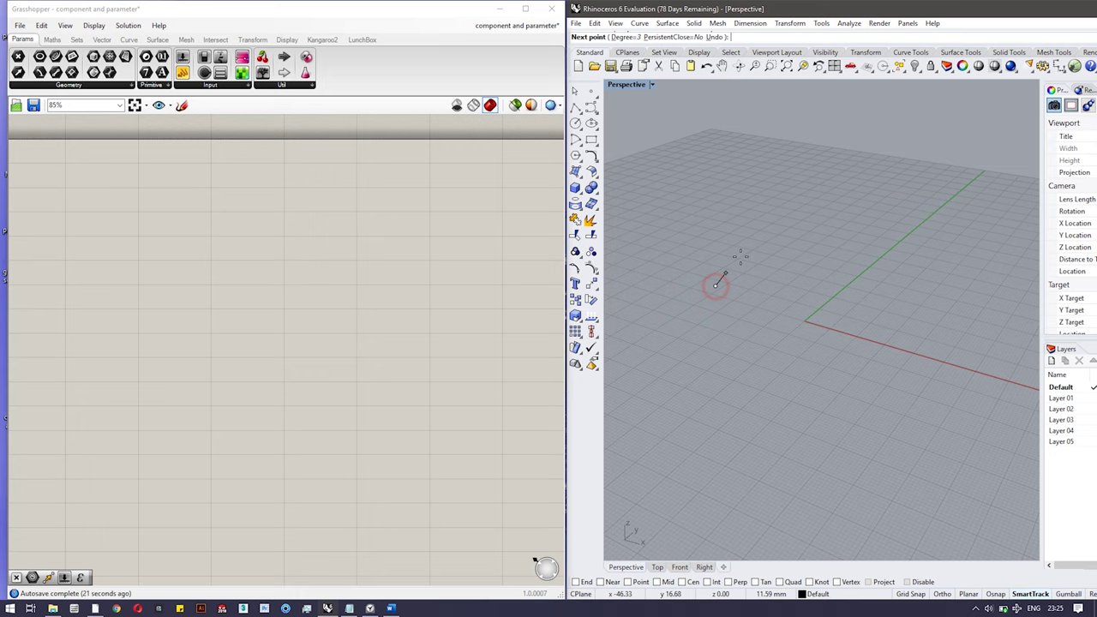
pyautogui.click(752, 245)
pyautogui.click(773, 260)
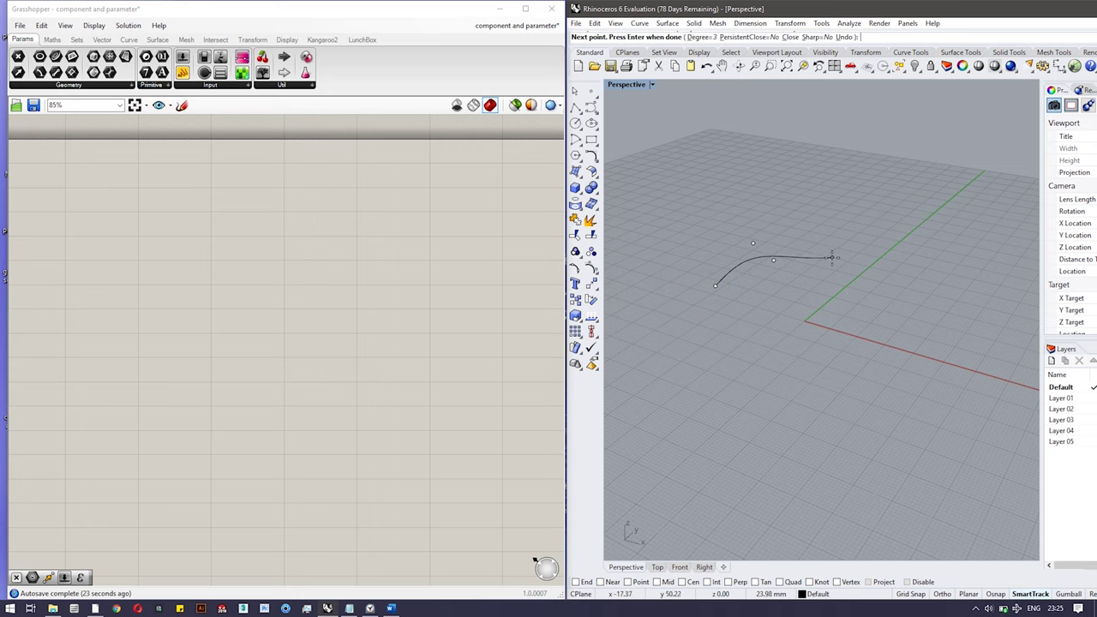
pyautogui.click(823, 301)
pyautogui.click(791, 356)
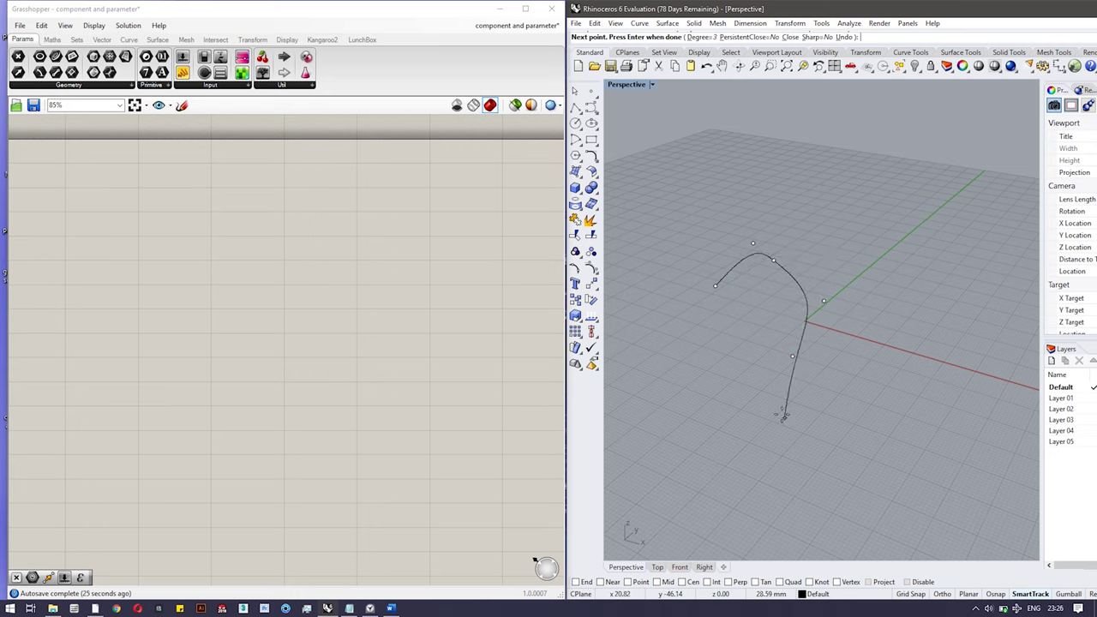
pyautogui.press('Return')
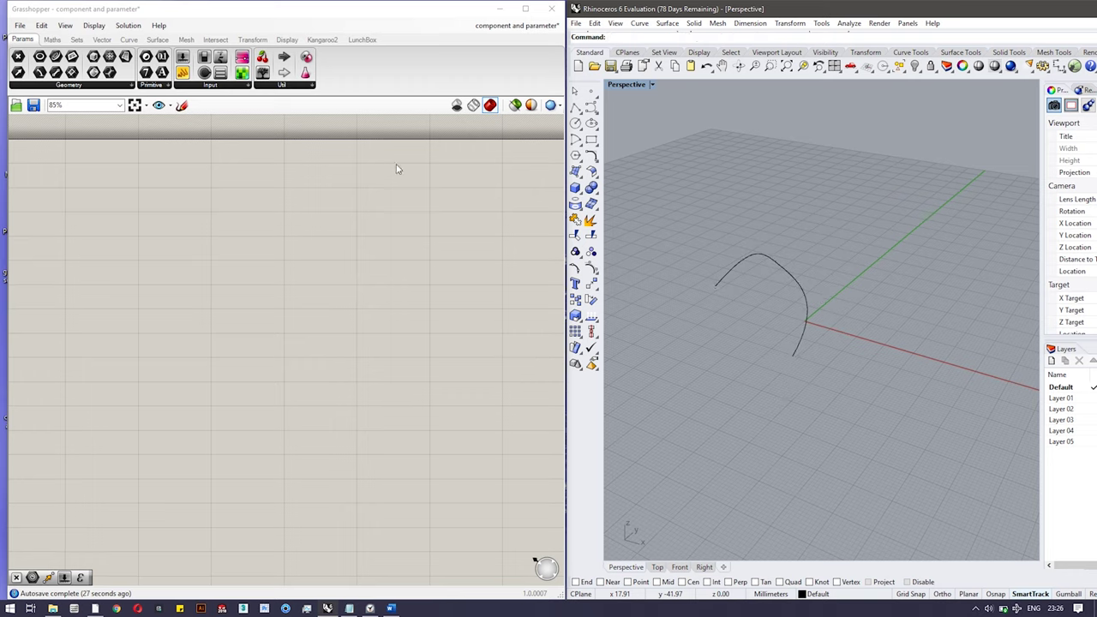
# Switch to Grasshopper, search the components for "curve", and place a Curve parameter on the left half of the empty canvas.
pyautogui.click(374, 71)
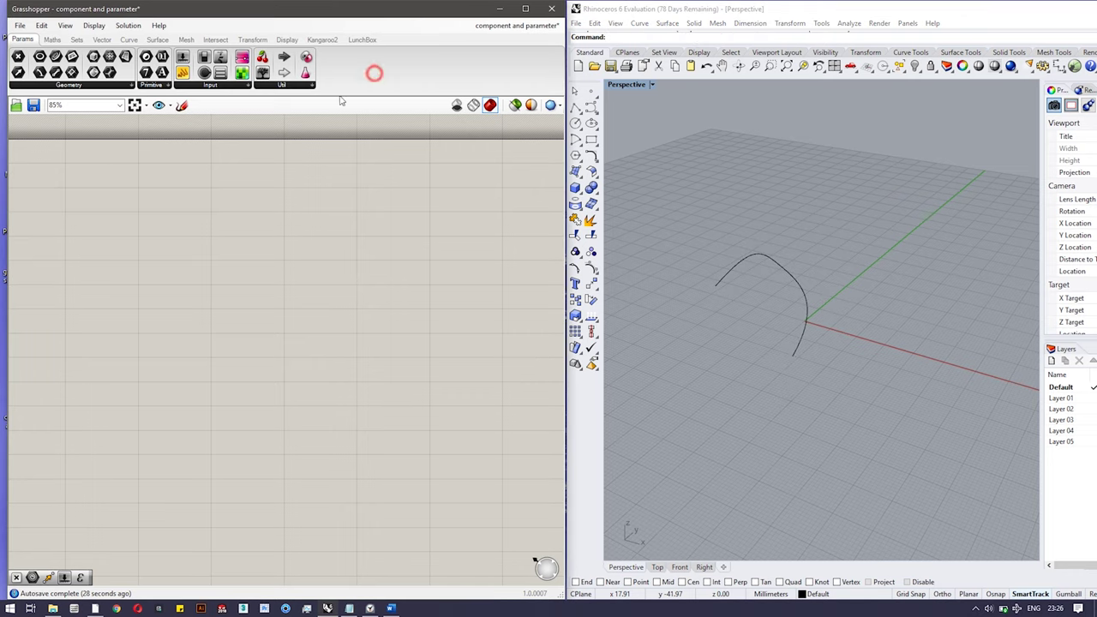
pyautogui.doubleClick(178, 266)
pyautogui.write('cur')
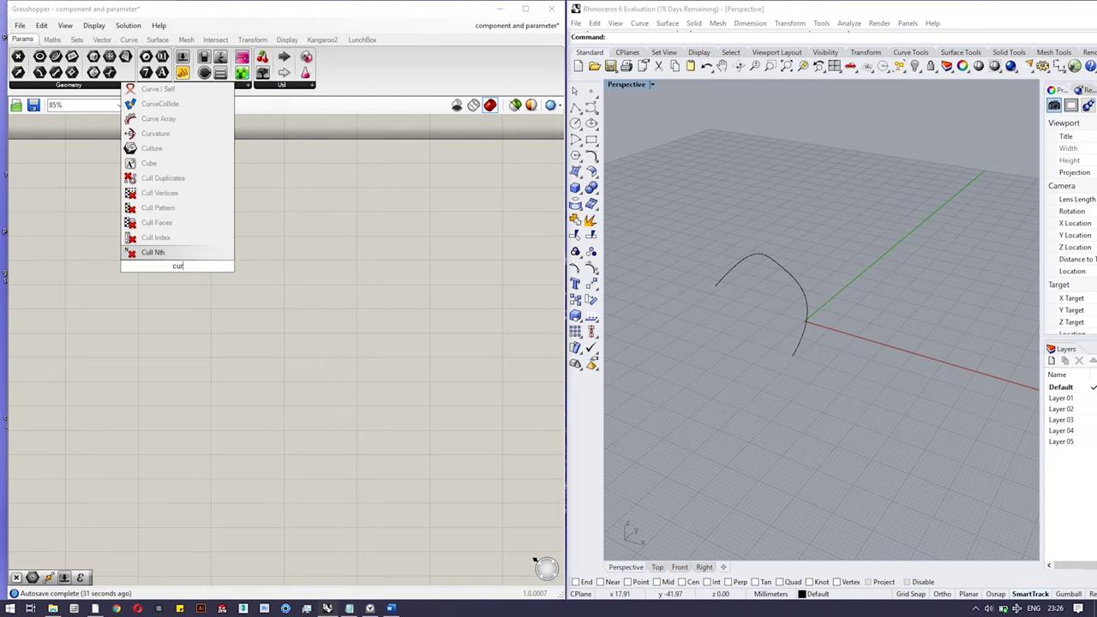
pyautogui.write('ve')
pyautogui.press('Return')
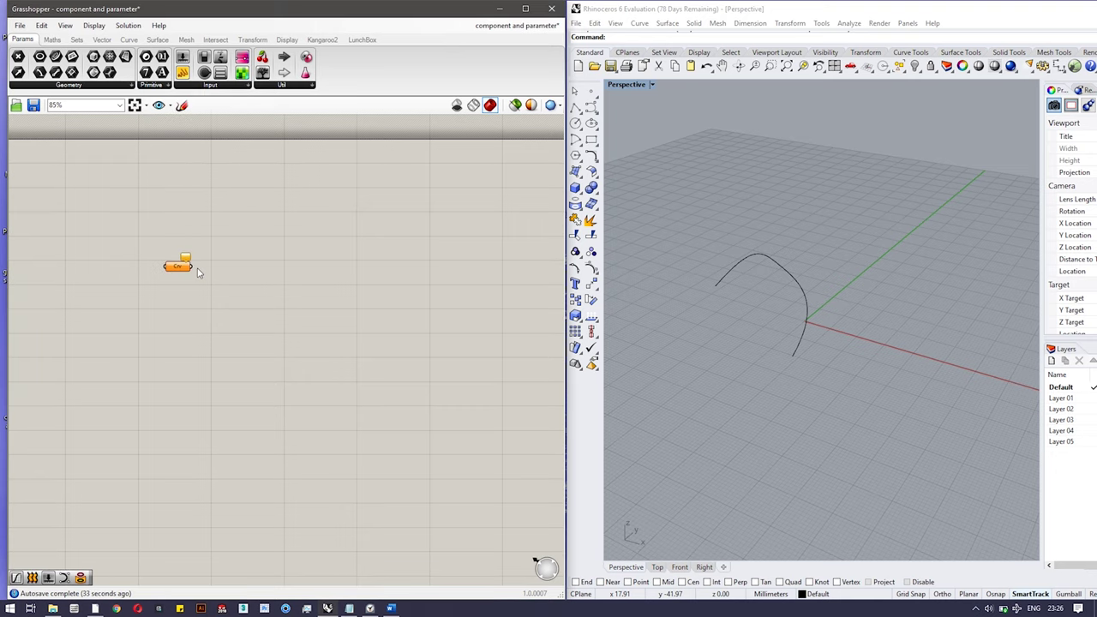
pyautogui.moveTo(182, 273); pyautogui.dragTo(181, 307)
pyautogui.click(274, 343)
pyautogui.doubleClick(301, 350)
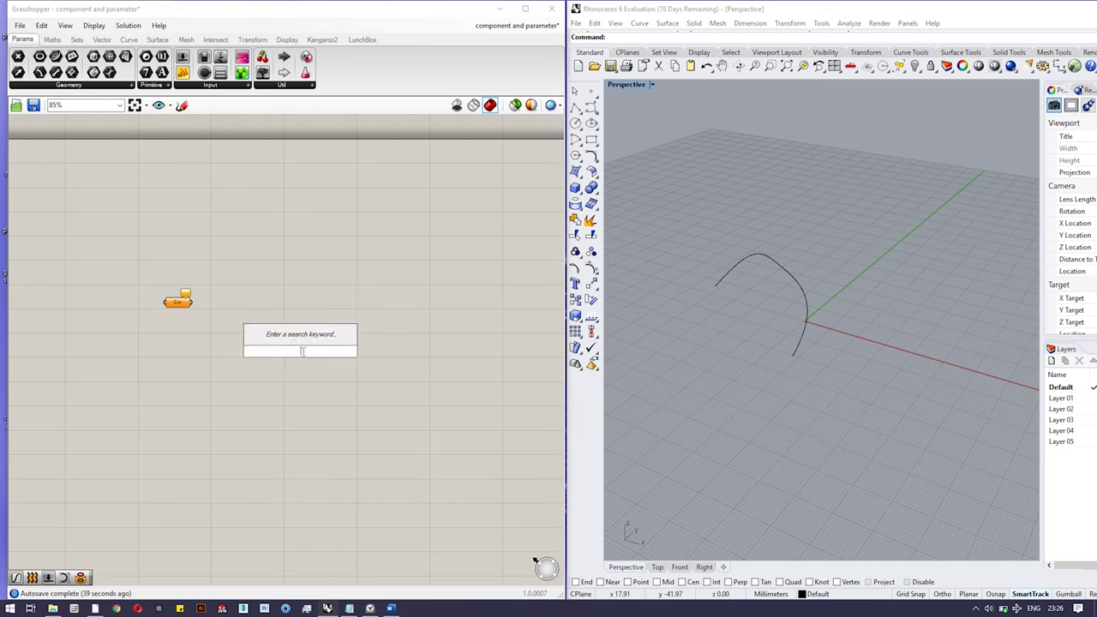
pyautogui.write('len')
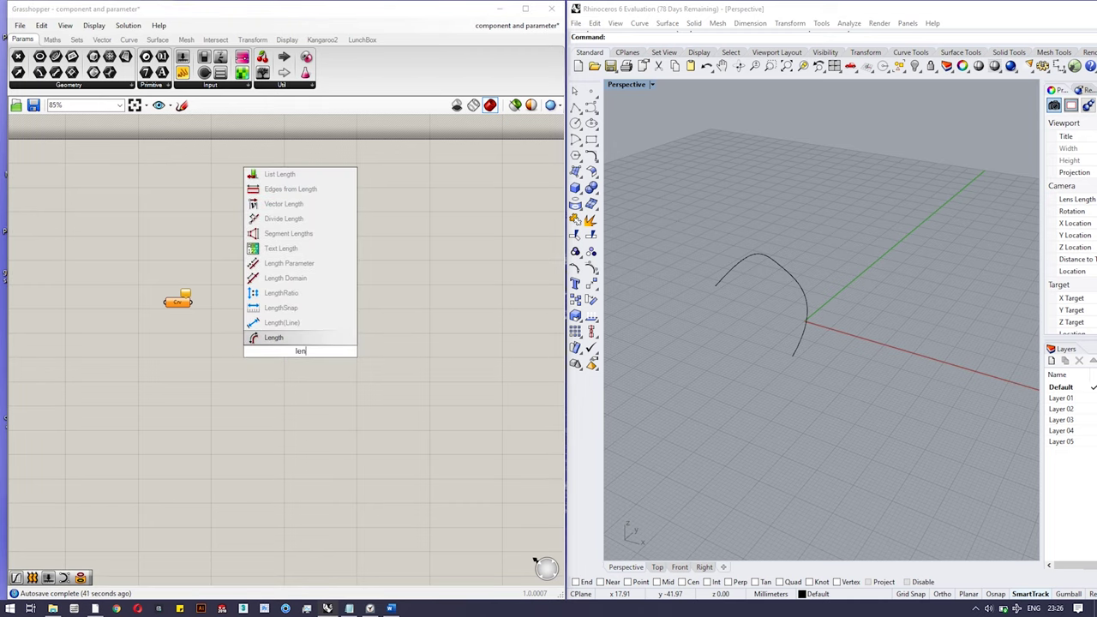
pyautogui.press('BackSpace')
pyautogui.press('BackSpace')
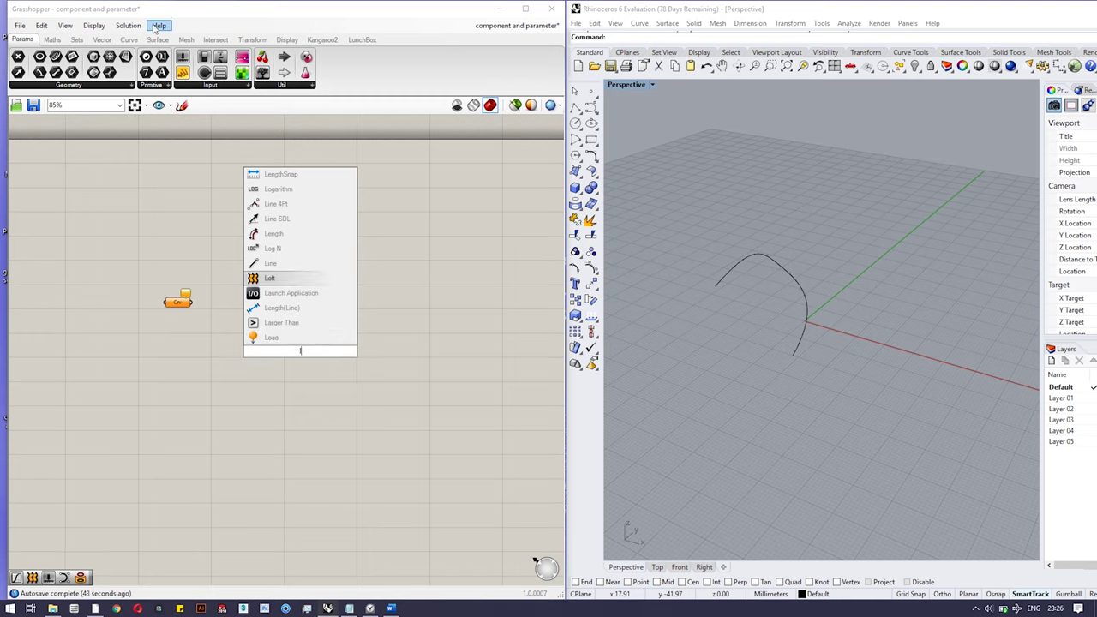
pyautogui.click(206, 21)
# Add a Length component from the curve analysis components and place it to the right of the Curve parameter.
pyautogui.click(134, 40)
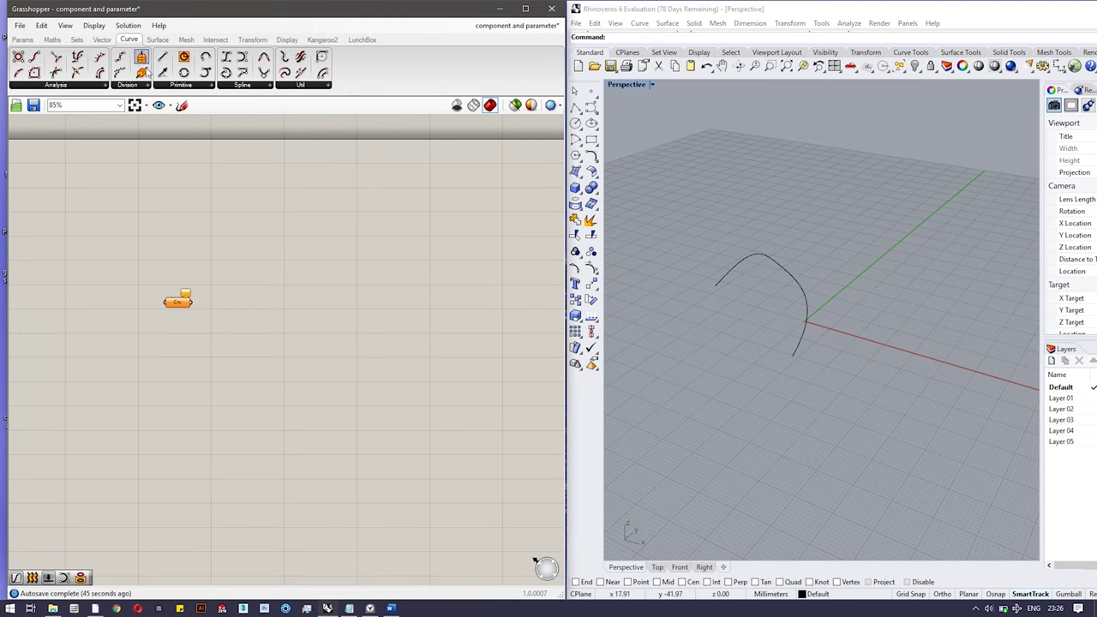
pyautogui.click(95, 86)
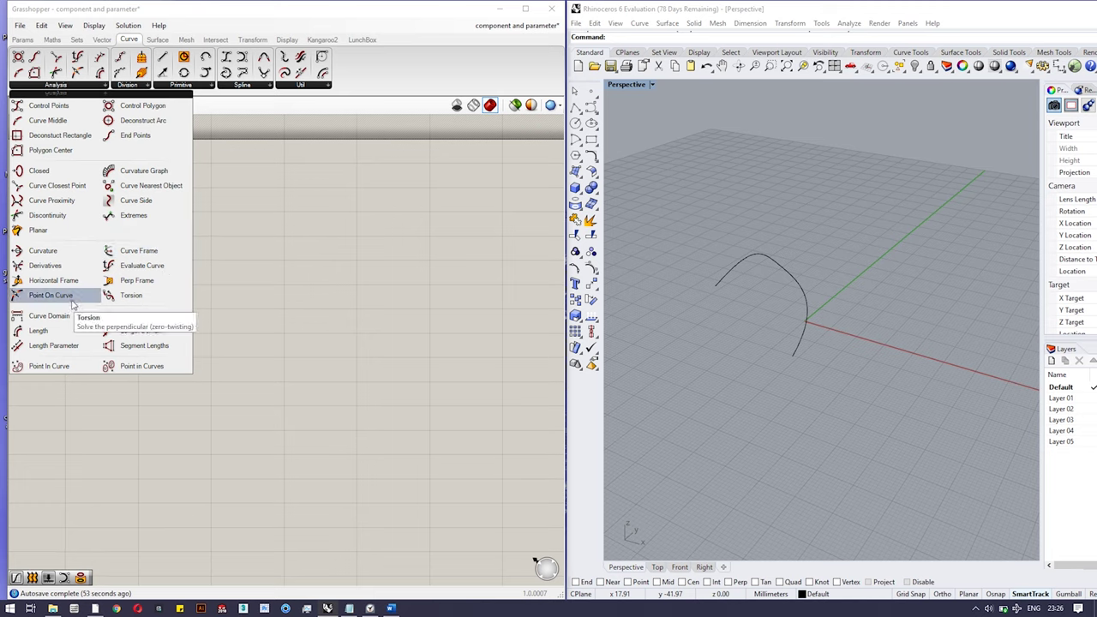
pyautogui.moveTo(71, 330); pyautogui.dragTo(177, 301)
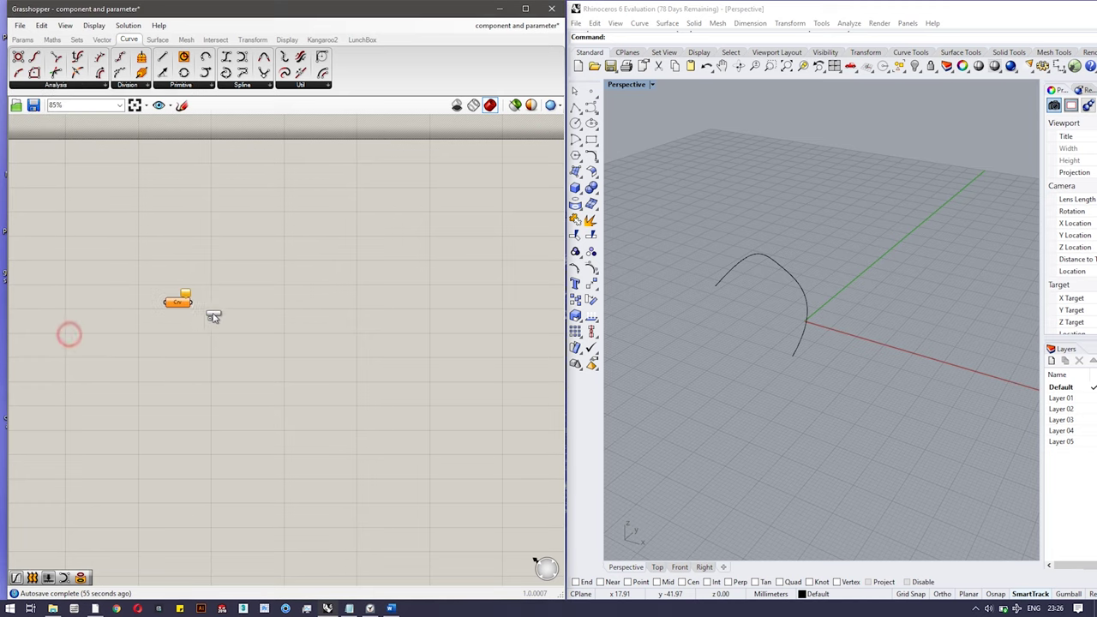
pyautogui.moveTo(256, 306); pyautogui.dragTo(263, 304)
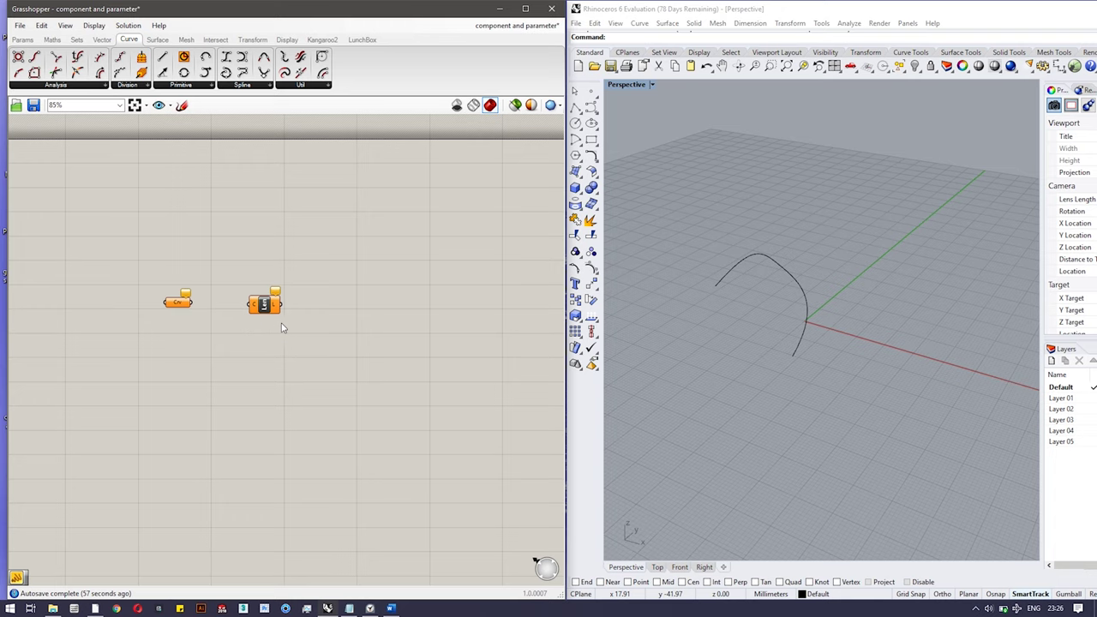
# Search the components for "panel", add a Panel to the right of the Length component, and align the two horizontally.
pyautogui.doubleClick(414, 300)
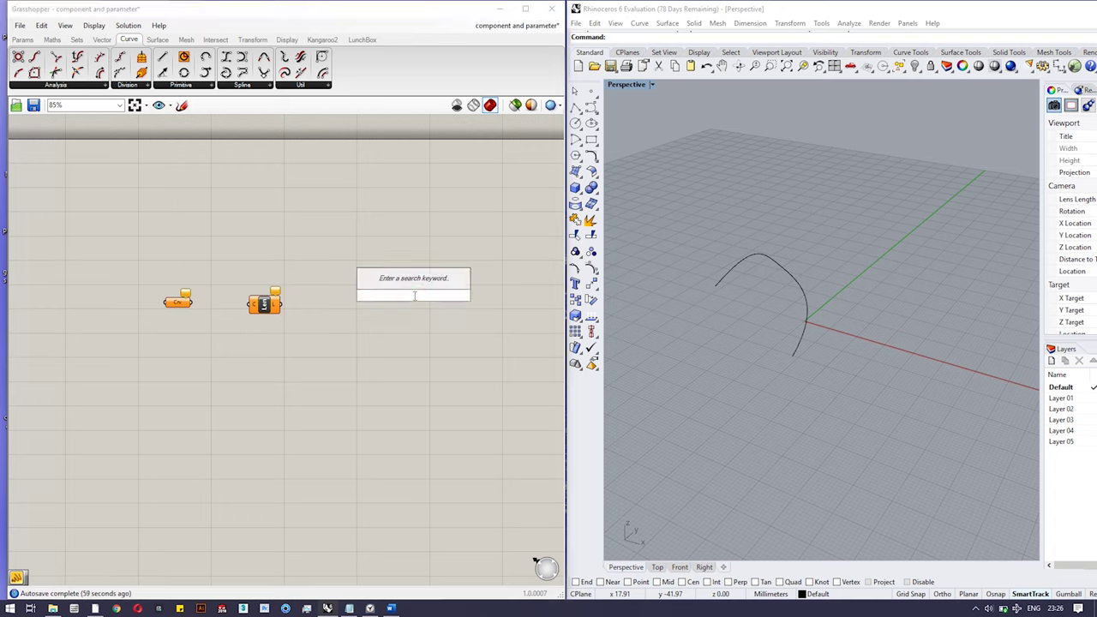
pyautogui.write('pan')
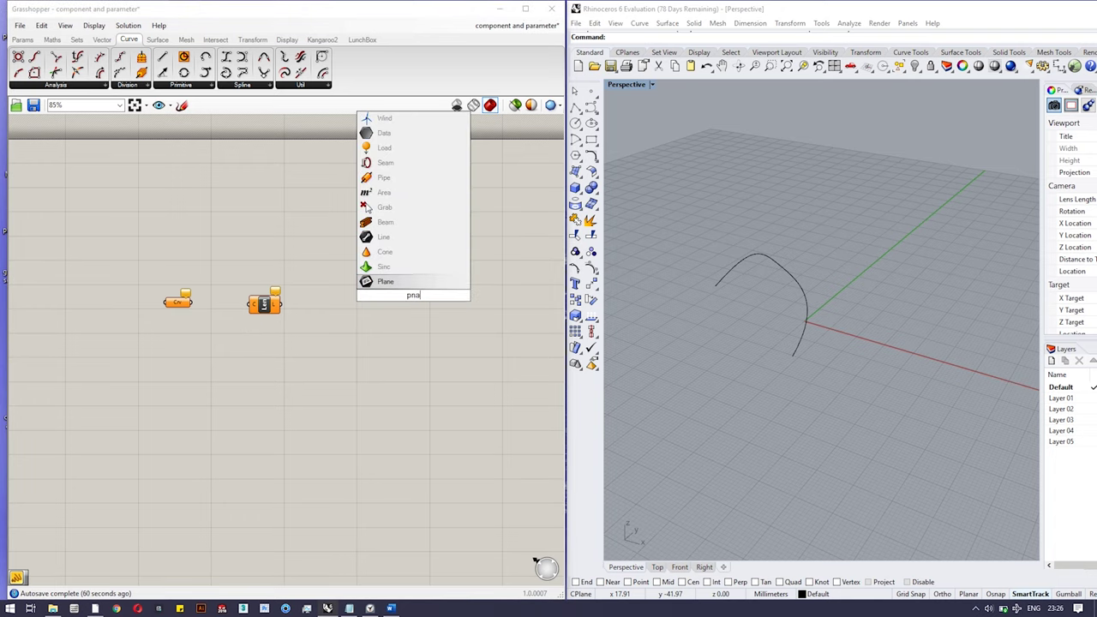
pyautogui.write('el')
pyautogui.press('Return')
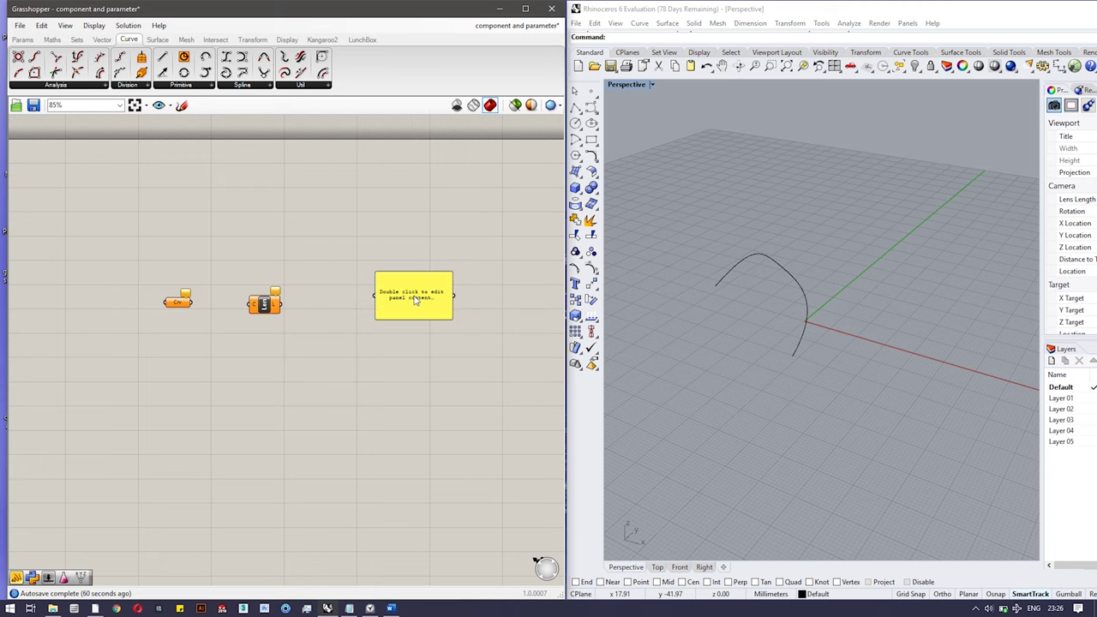
pyautogui.moveTo(423, 282); pyautogui.dragTo(403, 287)
pyautogui.click(264, 307)
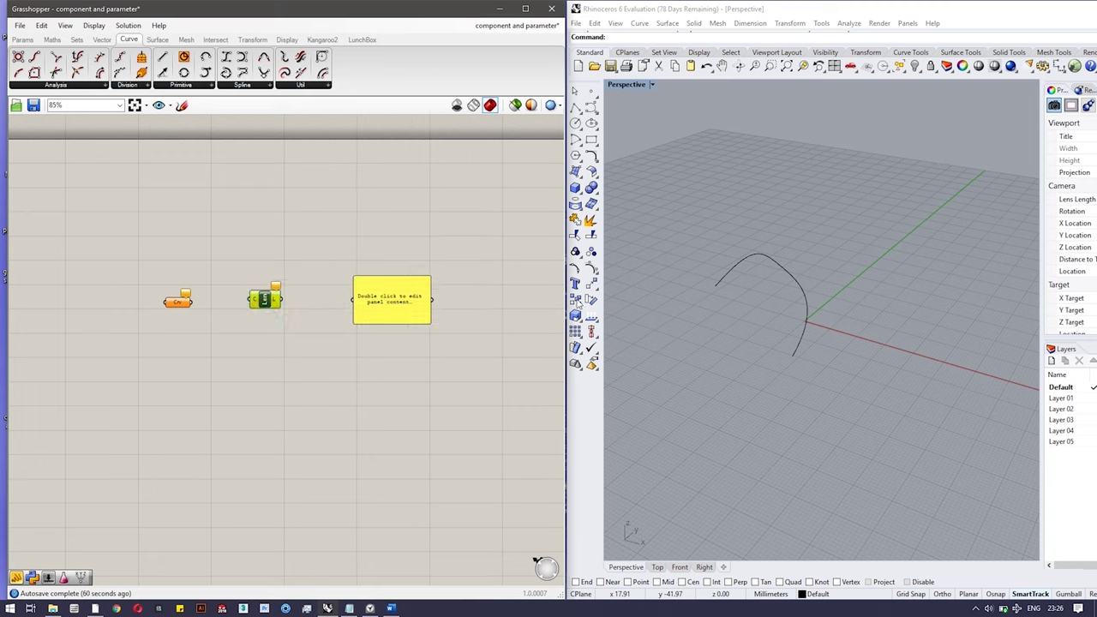
# Select the free-form curve in Rhino and assign it to the Grasshopper Curve parameter as a single curve.
pyautogui.click(767, 240)
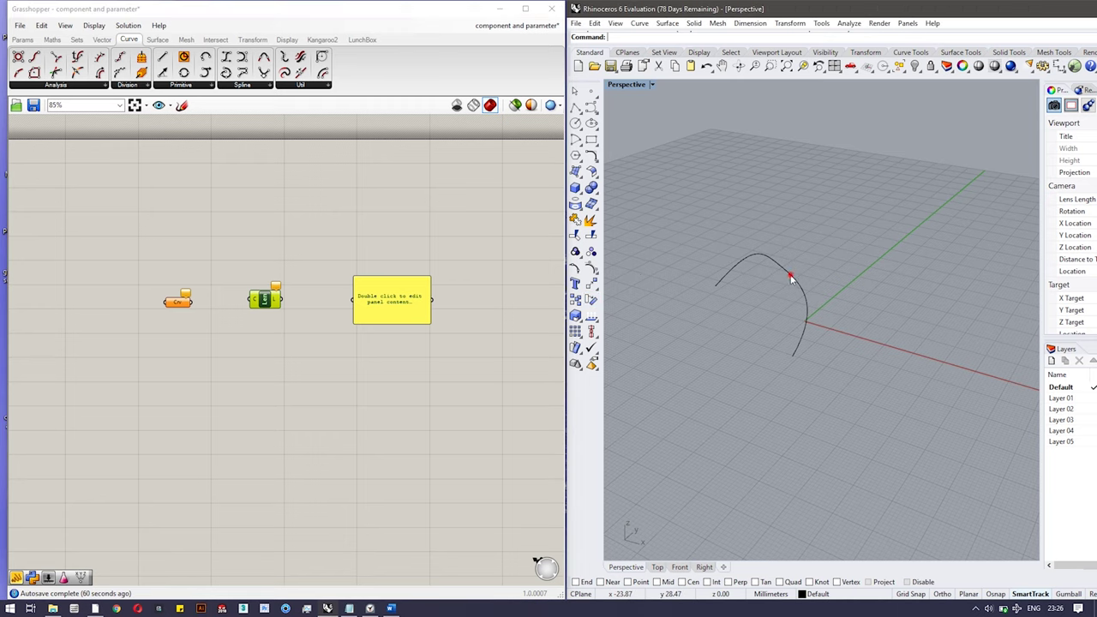
pyautogui.click(791, 278)
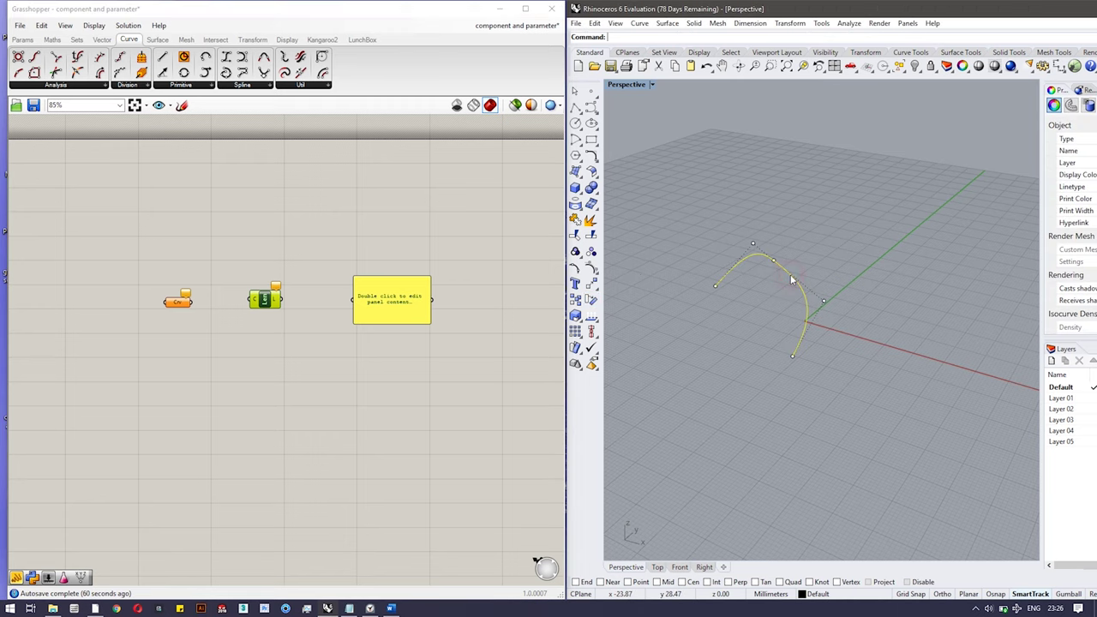
pyautogui.rightClick(181, 305)
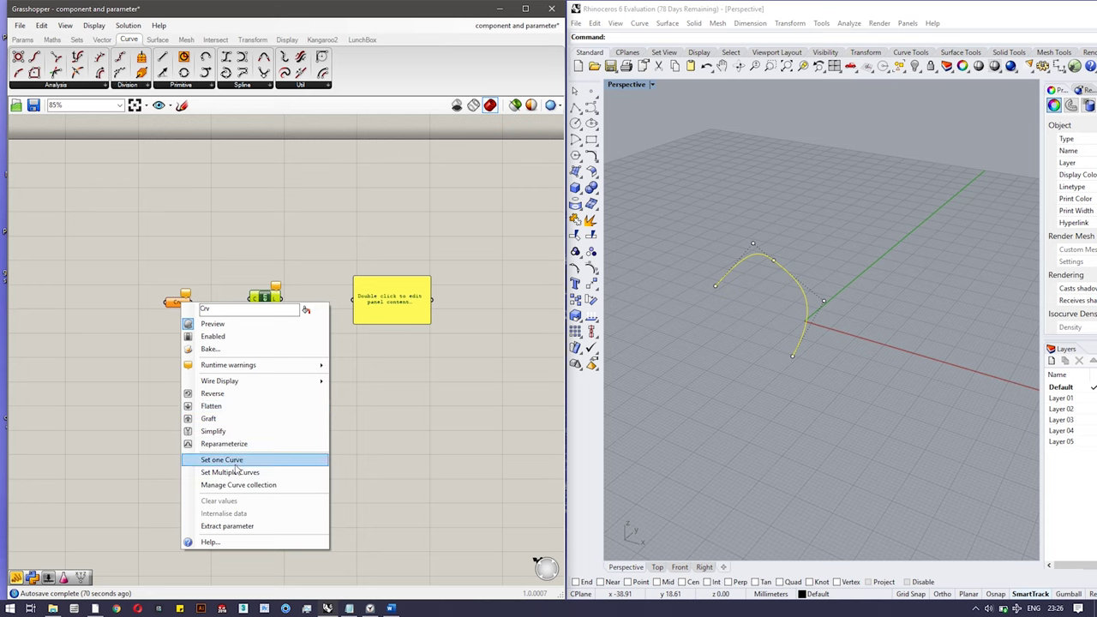
pyautogui.click(235, 460)
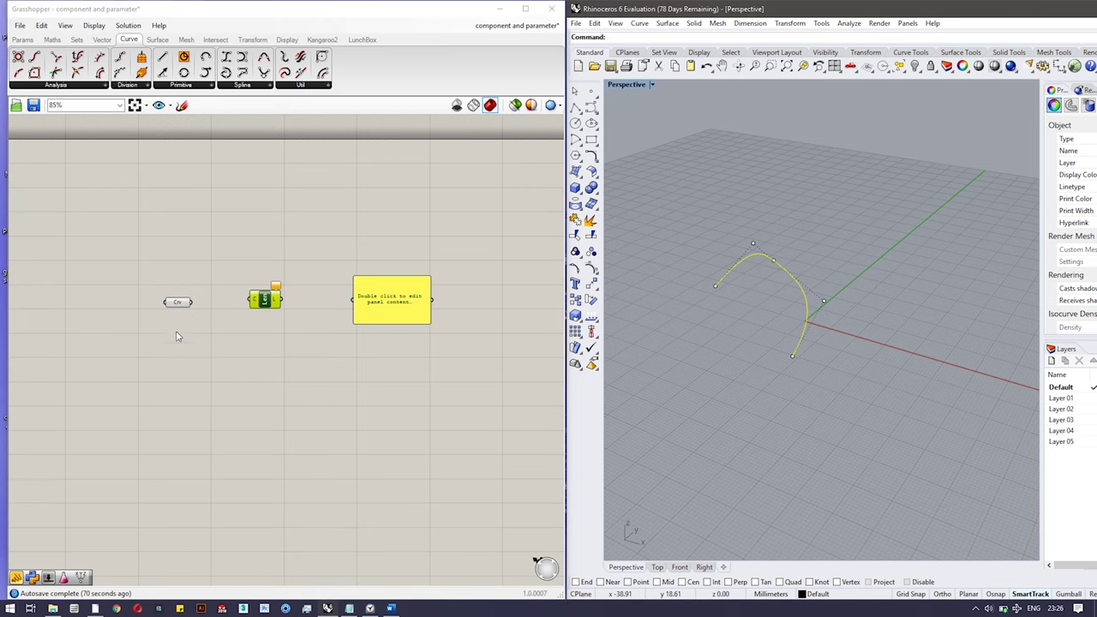
# Wire the Curve parameter's output into the curve input of the Length component.
pyautogui.moveTo(180, 308)
pyautogui.moveTo(191, 302); pyautogui.dragTo(261, 310)
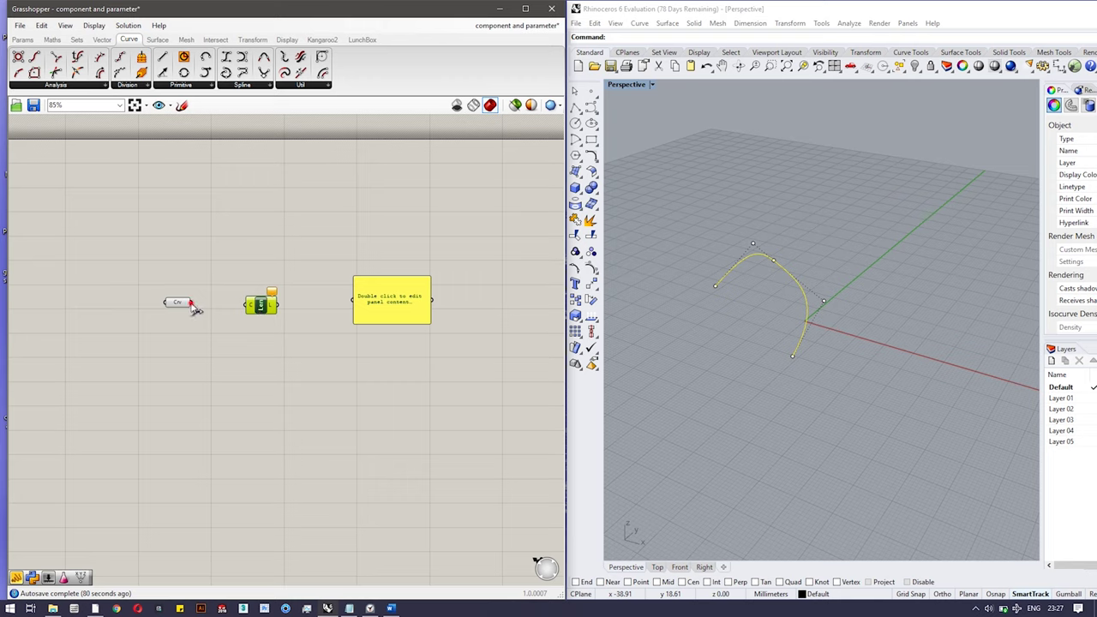
pyautogui.moveTo(191, 303); pyautogui.dragTo(247, 310)
# Look up the Panel among the Params input components and wire the Length component's output into the Panel on the canvas.
pyautogui.moveTo(272, 309)
pyautogui.moveTo(363, 247); pyautogui.dragTo(403, 308)
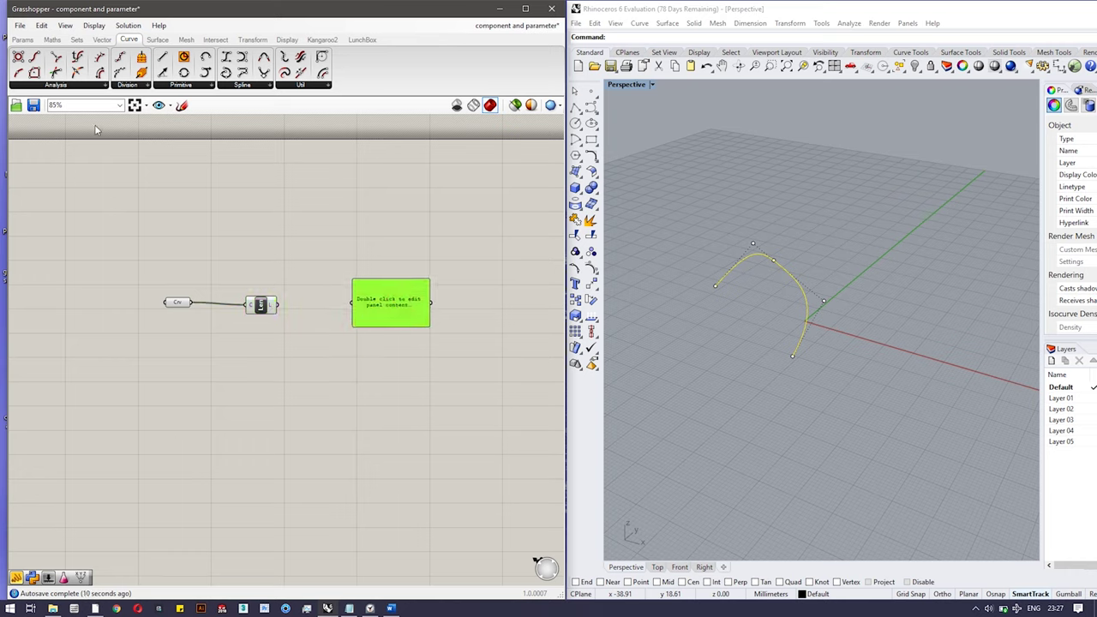
pyautogui.click(26, 38)
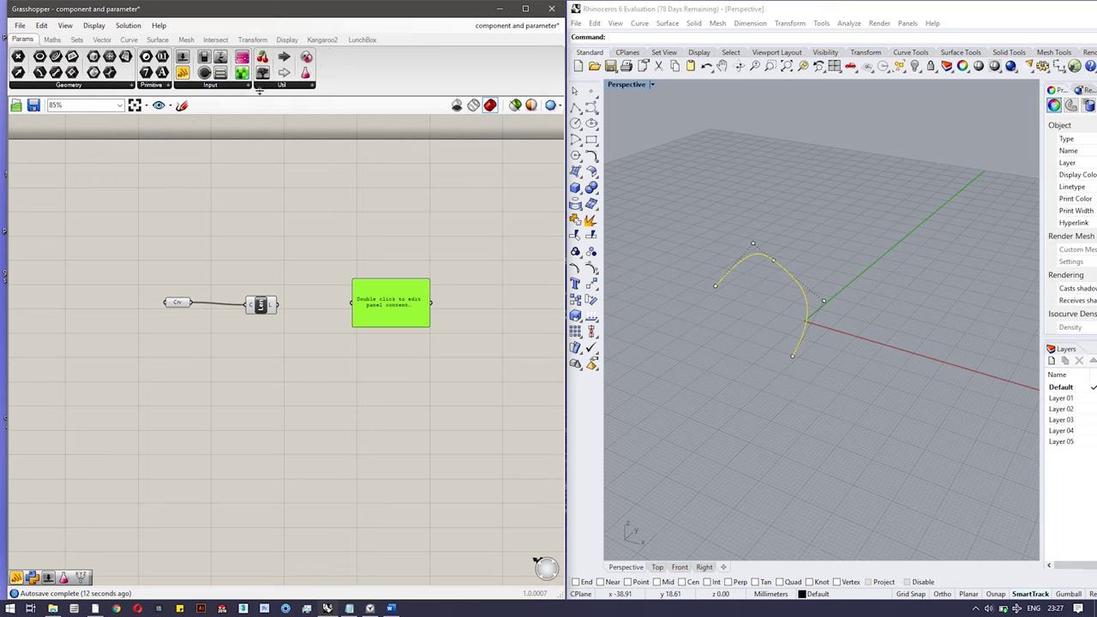
pyautogui.click(198, 86)
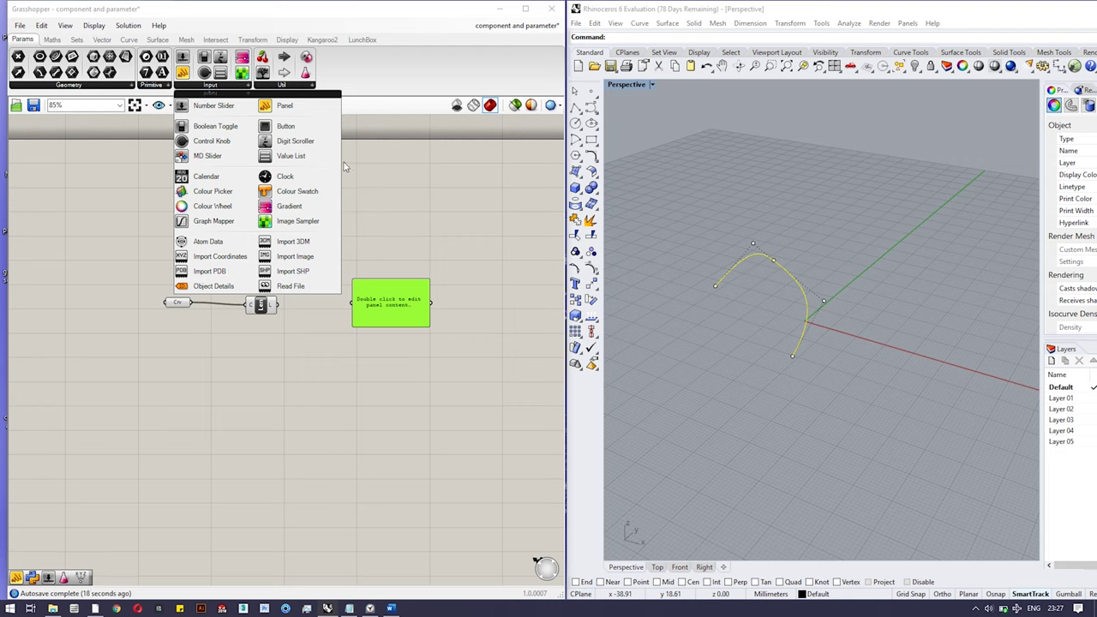
pyautogui.click(380, 200)
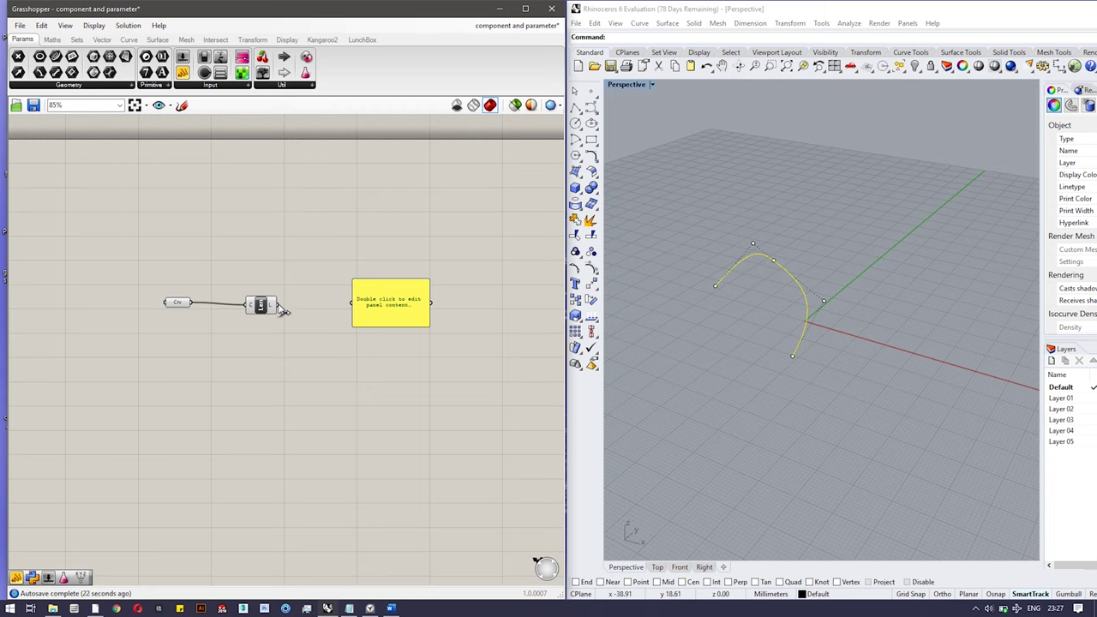
pyautogui.moveTo(283, 310); pyautogui.dragTo(351, 307)
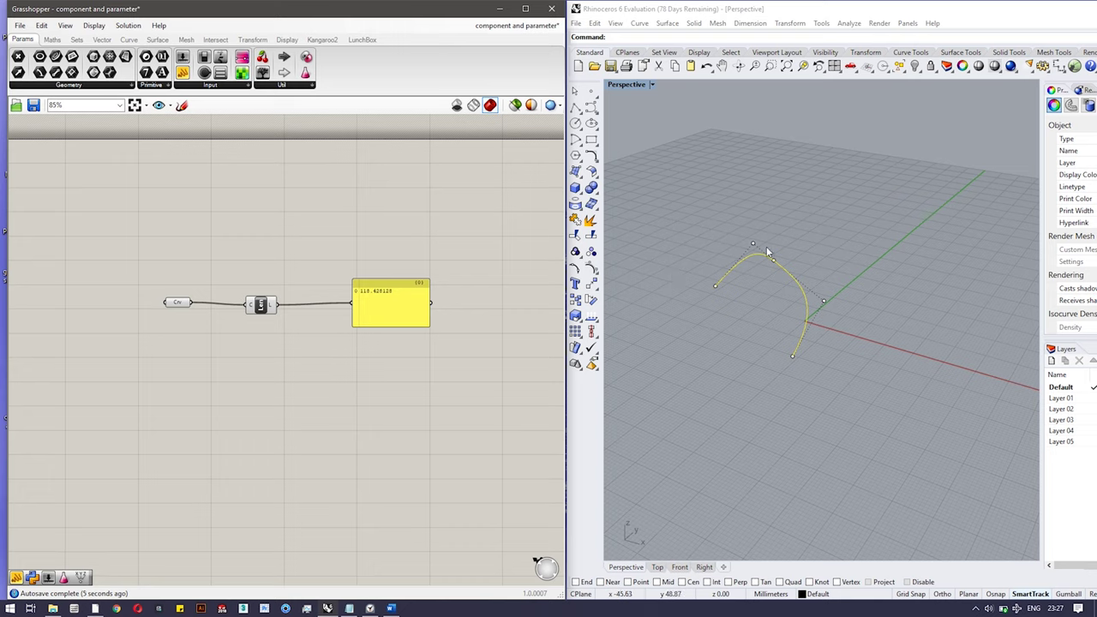
# Reshape the Rhino curve into two humps with a dip between them by moving its three middle control points.
pyautogui.moveTo(753, 247); pyautogui.dragTo(754, 217)
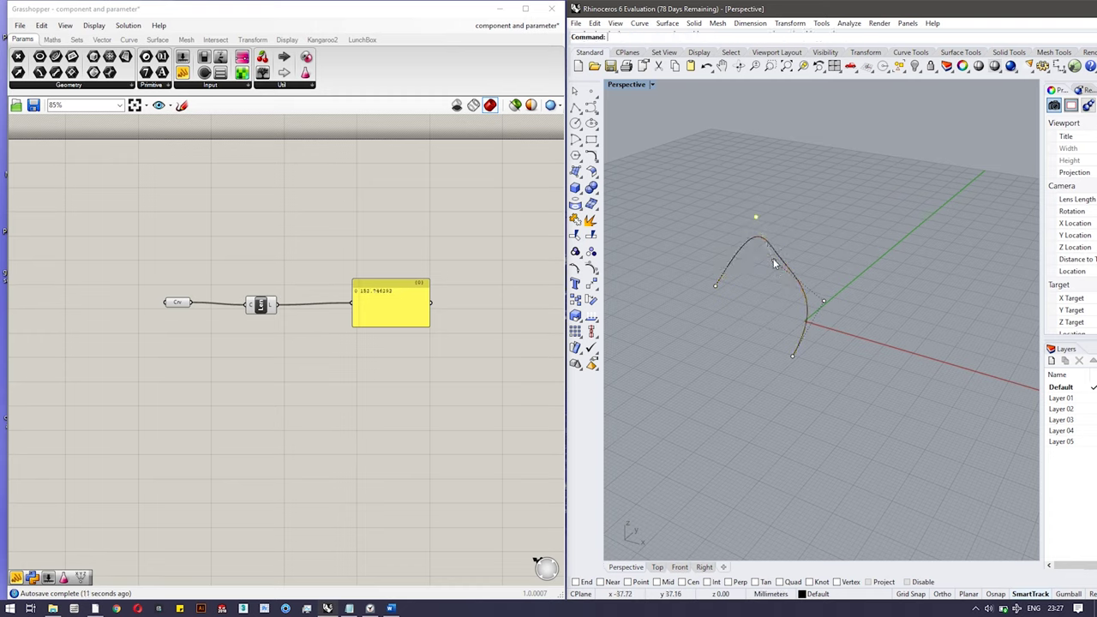
pyautogui.moveTo(773, 258); pyautogui.dragTo(744, 342)
pyautogui.moveTo(825, 302); pyautogui.dragTo(832, 235)
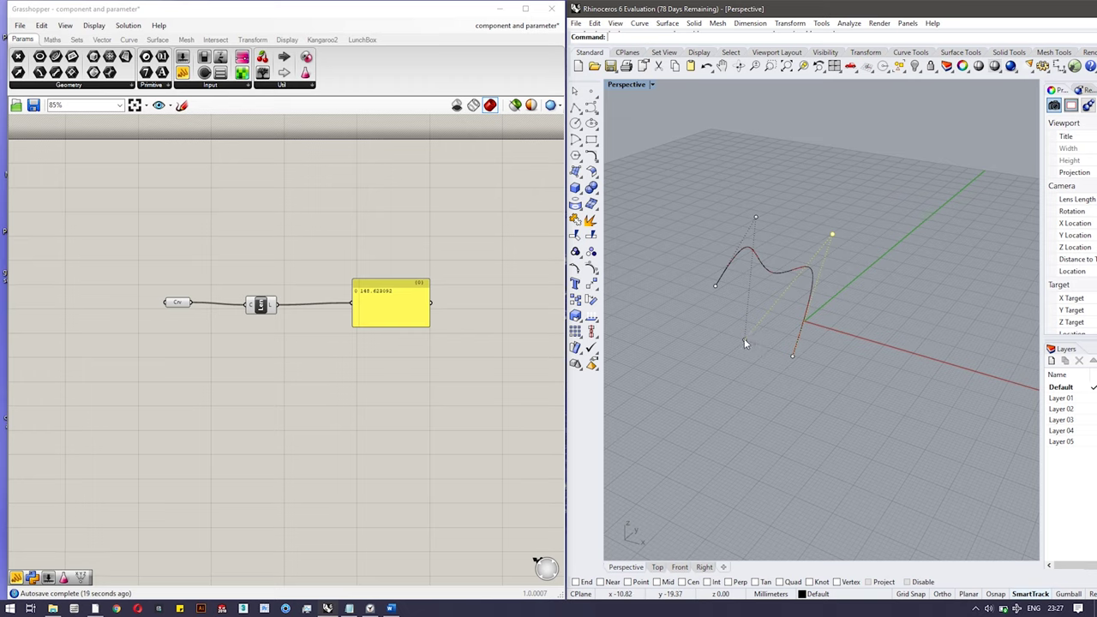
pyautogui.moveTo(744, 340); pyautogui.dragTo(761, 321)
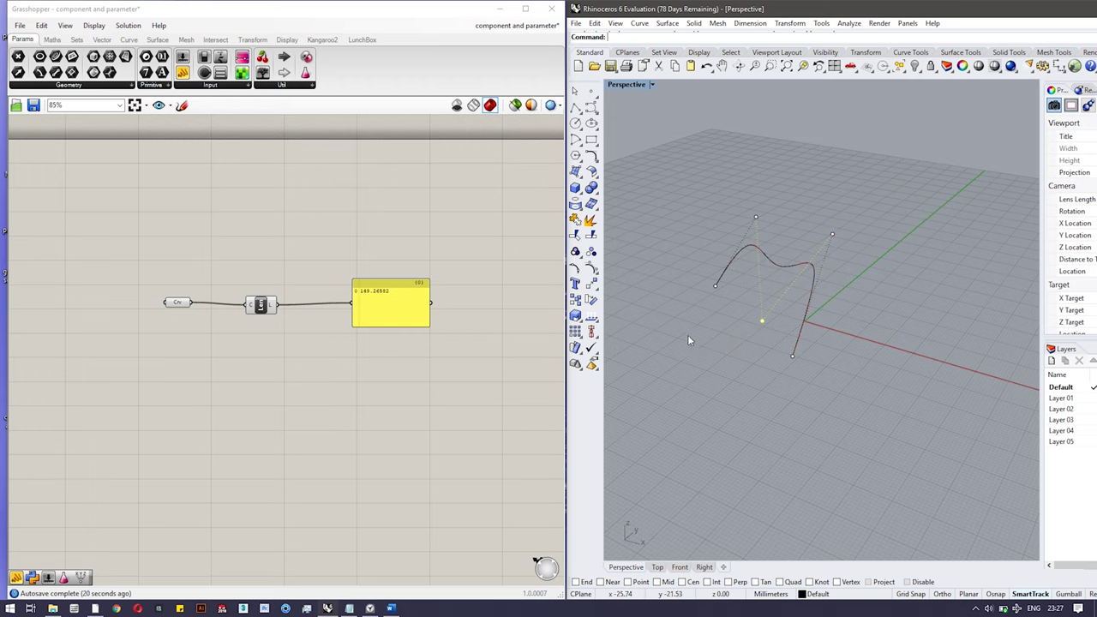
pyautogui.click(372, 342)
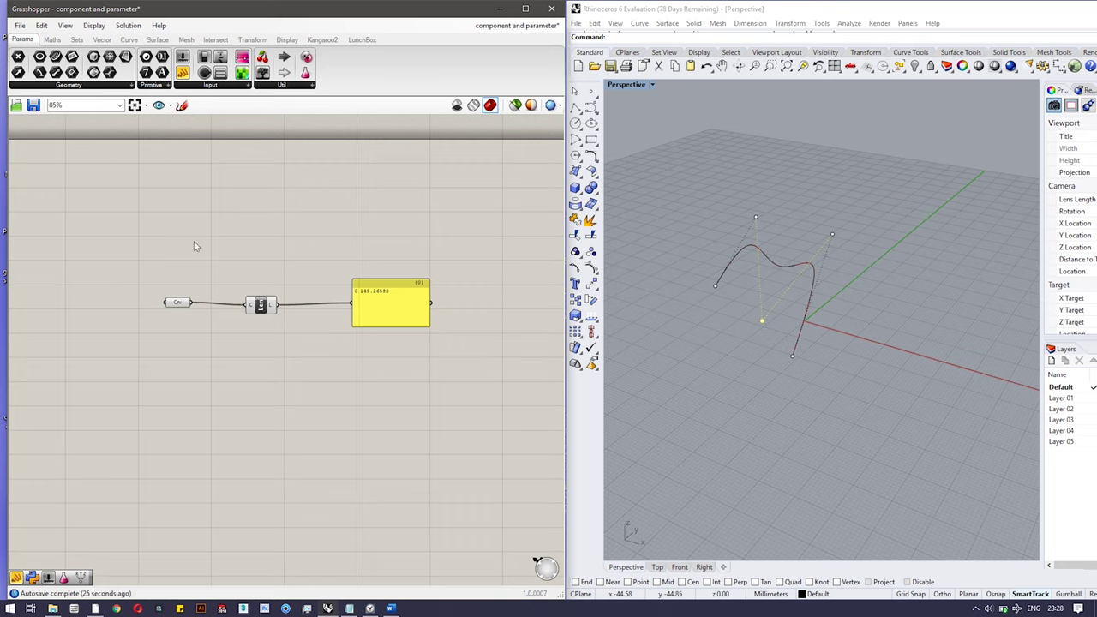
pyautogui.moveTo(127, 235); pyautogui.dragTo(172, 277)
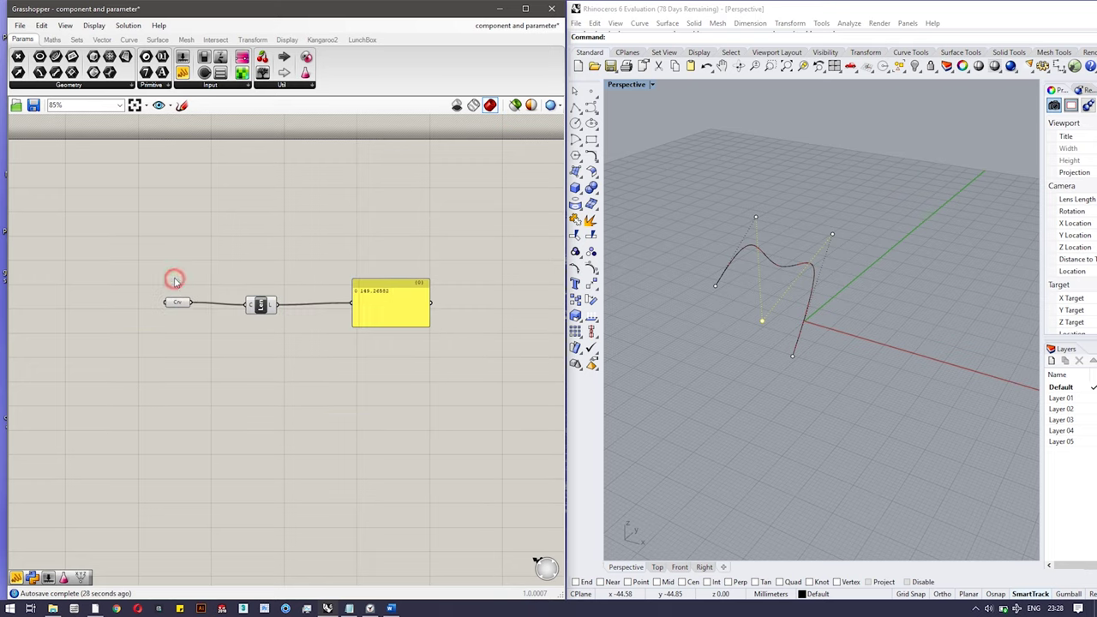
pyautogui.click(20, 27)
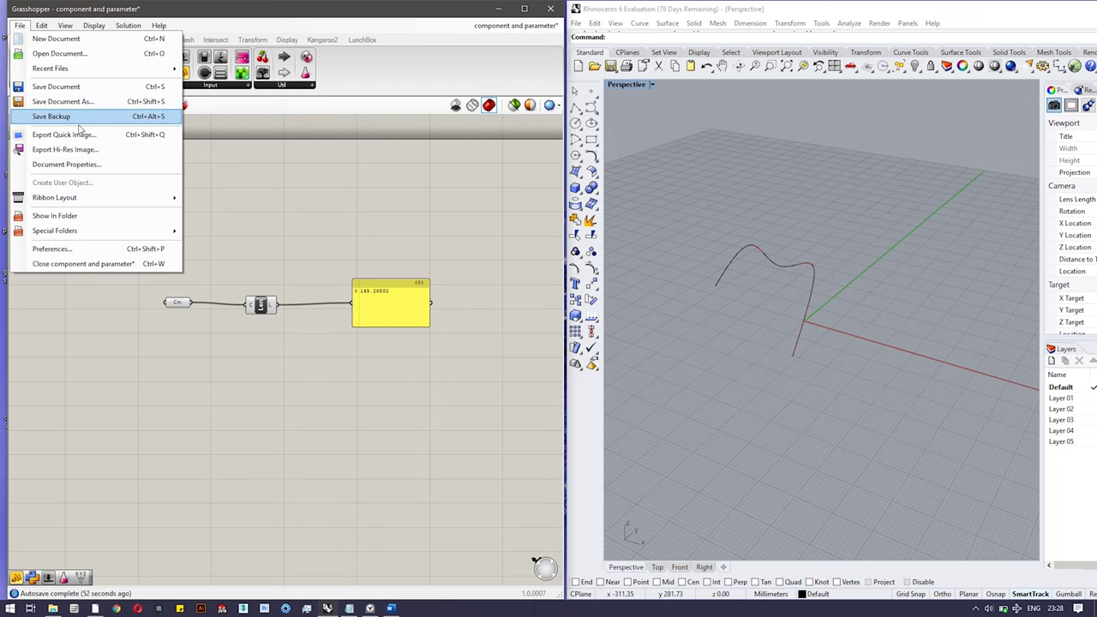
pyautogui.click(704, 193)
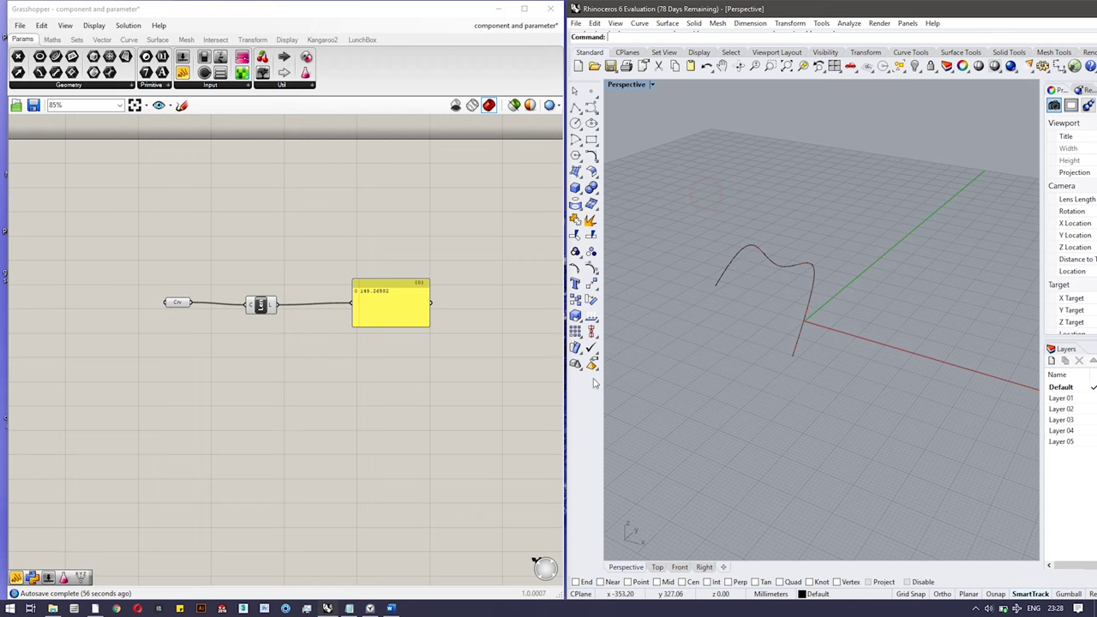
pyautogui.click(756, 252)
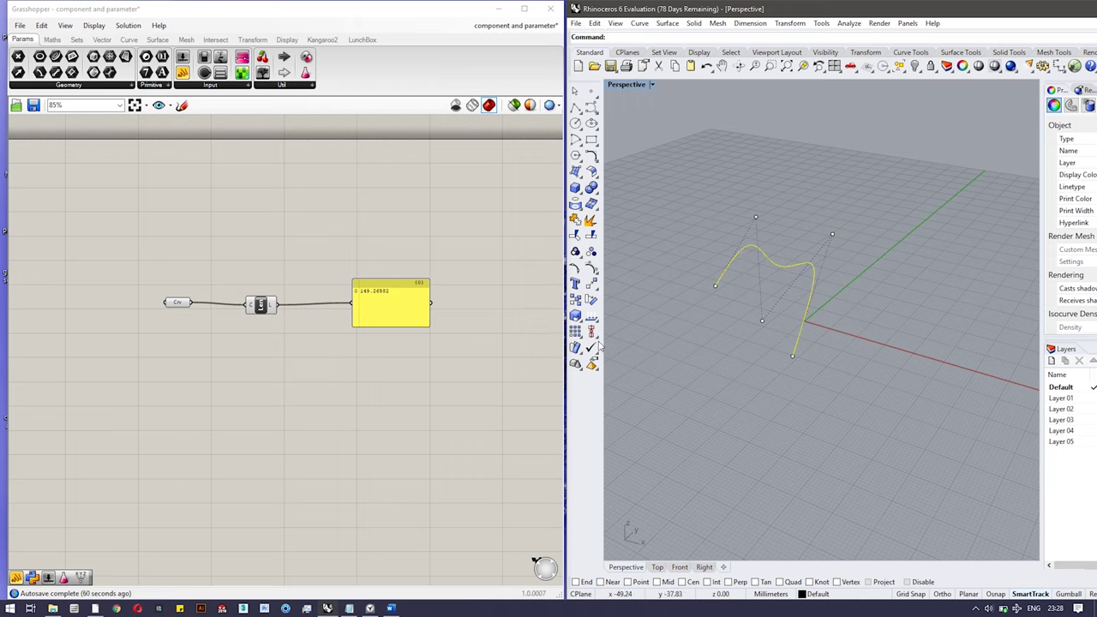
pyautogui.click(730, 297)
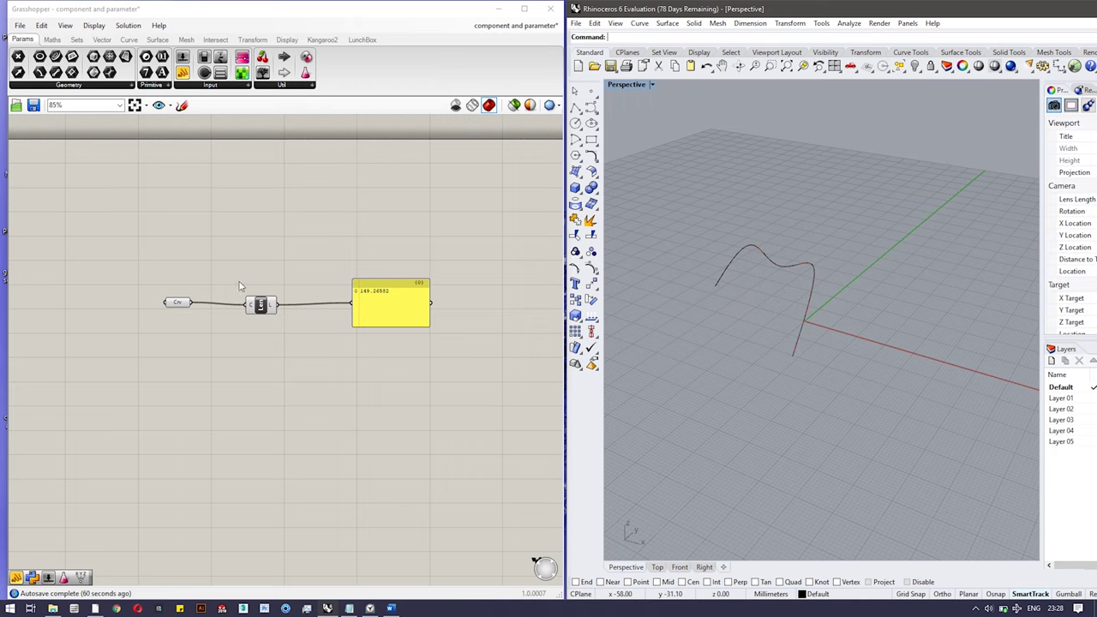
# Internalise the referenced curve's data in the Curve parameter.
pyautogui.click(180, 305)
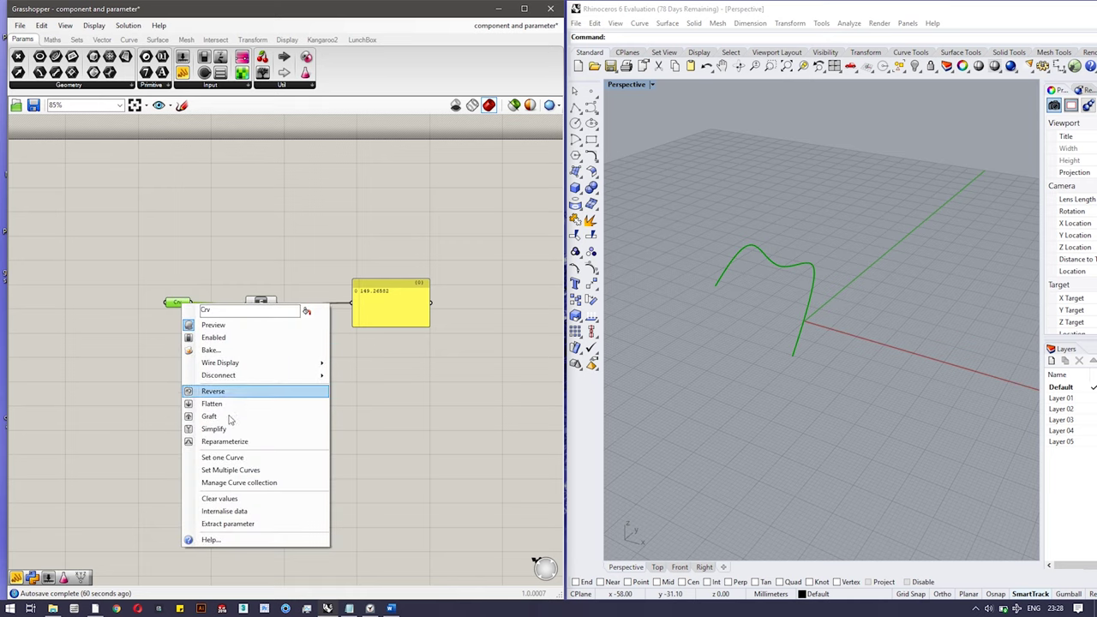
pyautogui.click(263, 511)
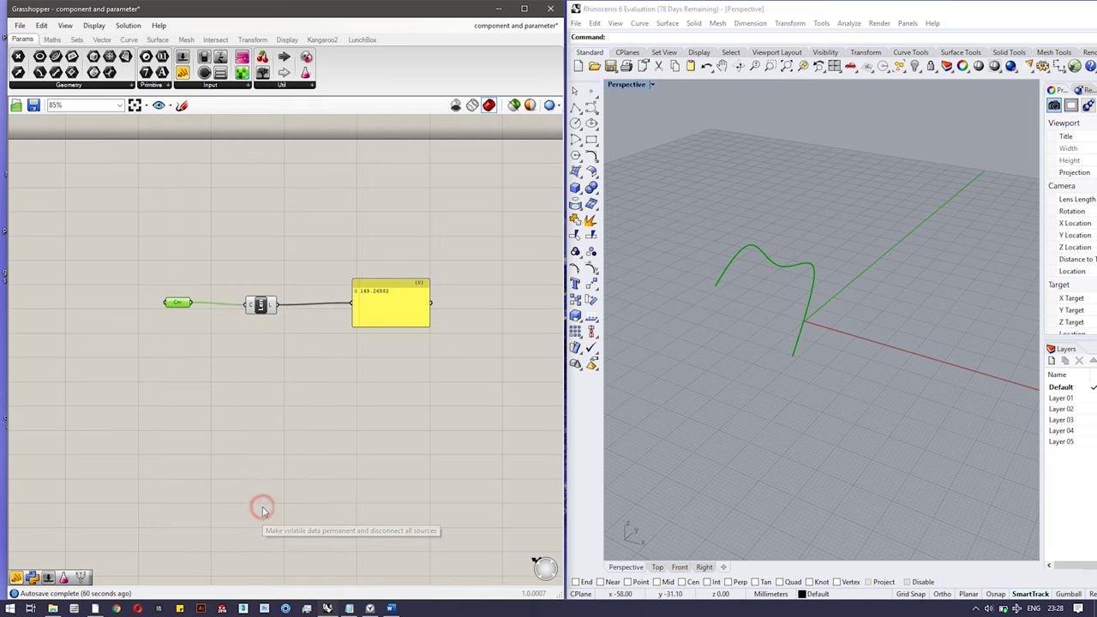
pyautogui.click(167, 256)
pyautogui.moveTo(97, 261); pyautogui.dragTo(219, 401)
pyautogui.moveTo(741, 208); pyautogui.dragTo(858, 444)
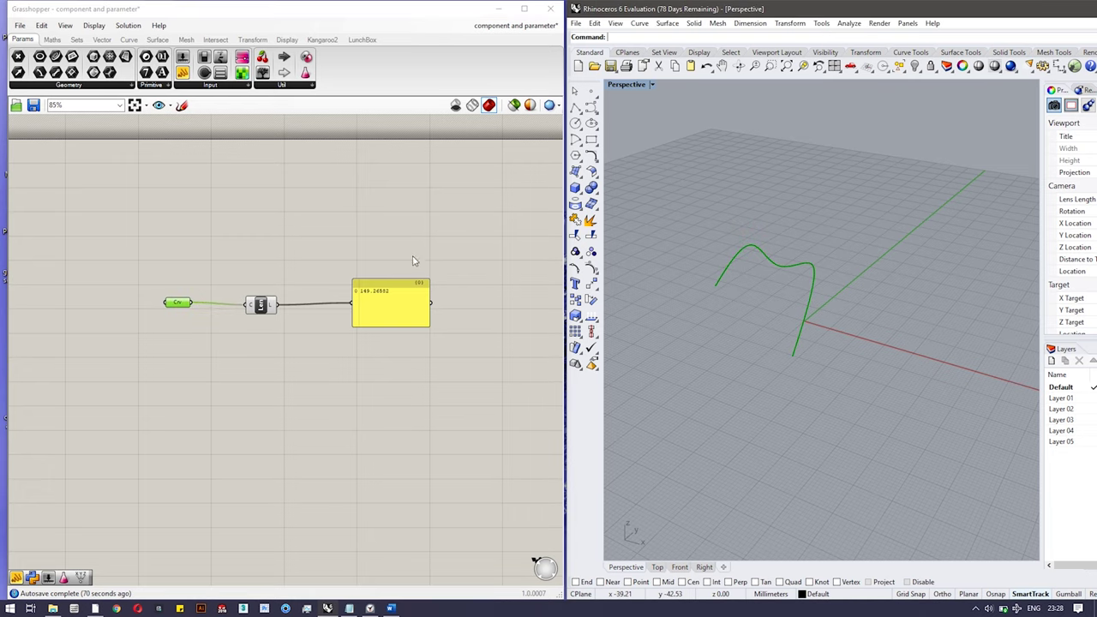
pyautogui.moveTo(161, 255); pyautogui.dragTo(199, 338)
pyautogui.click(181, 244)
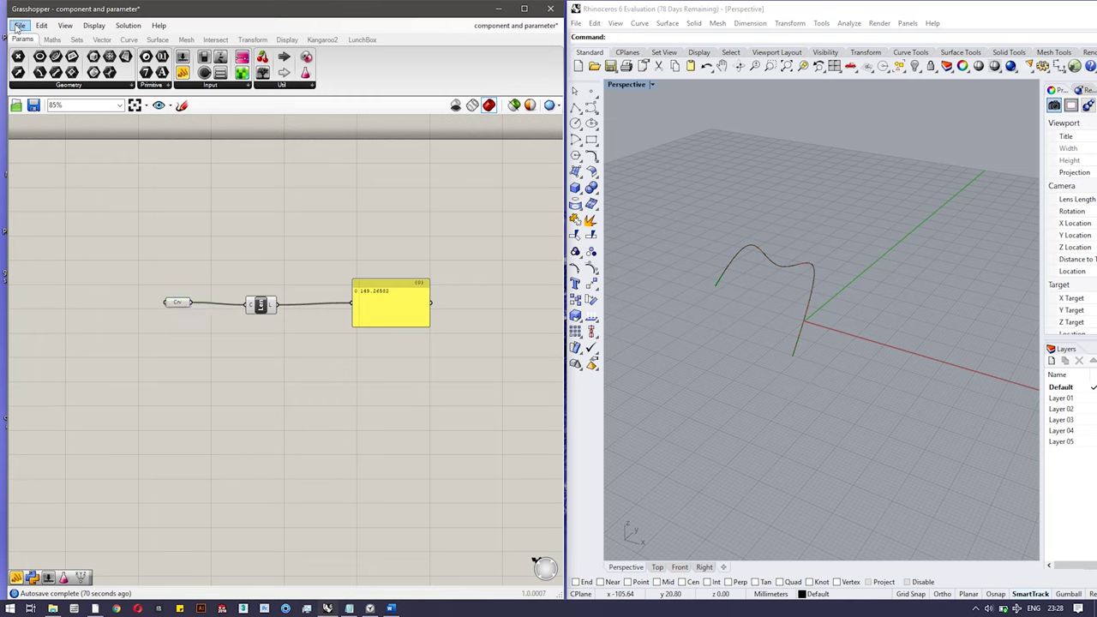
pyautogui.click(754, 128)
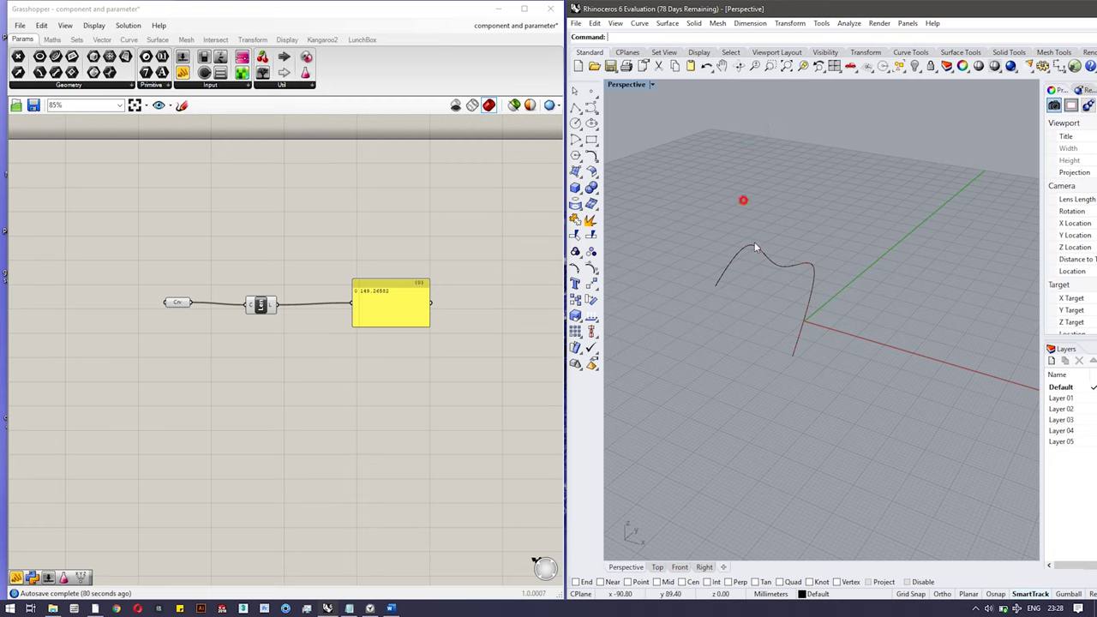
pyautogui.moveTo(681, 191); pyautogui.dragTo(814, 416)
pyautogui.moveTo(673, 179); pyautogui.dragTo(832, 380)
pyautogui.rightClick(832, 380)
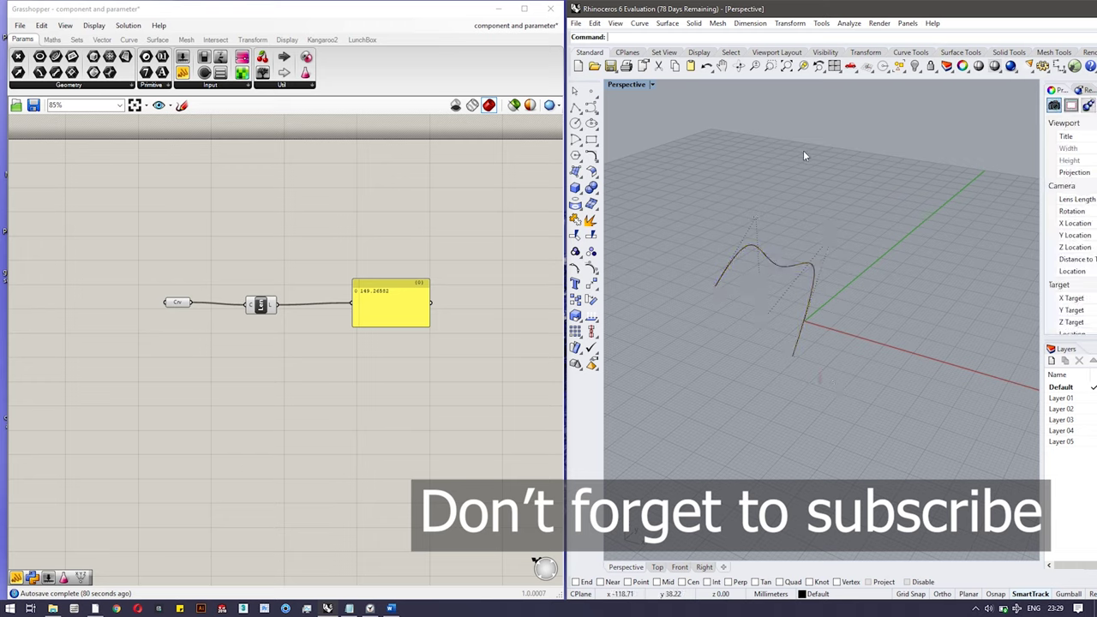
# Select the curve in Rhino and open the options of the Grasshopper Curve parameter.
pyautogui.click(731, 261)
pyautogui.click(176, 302)
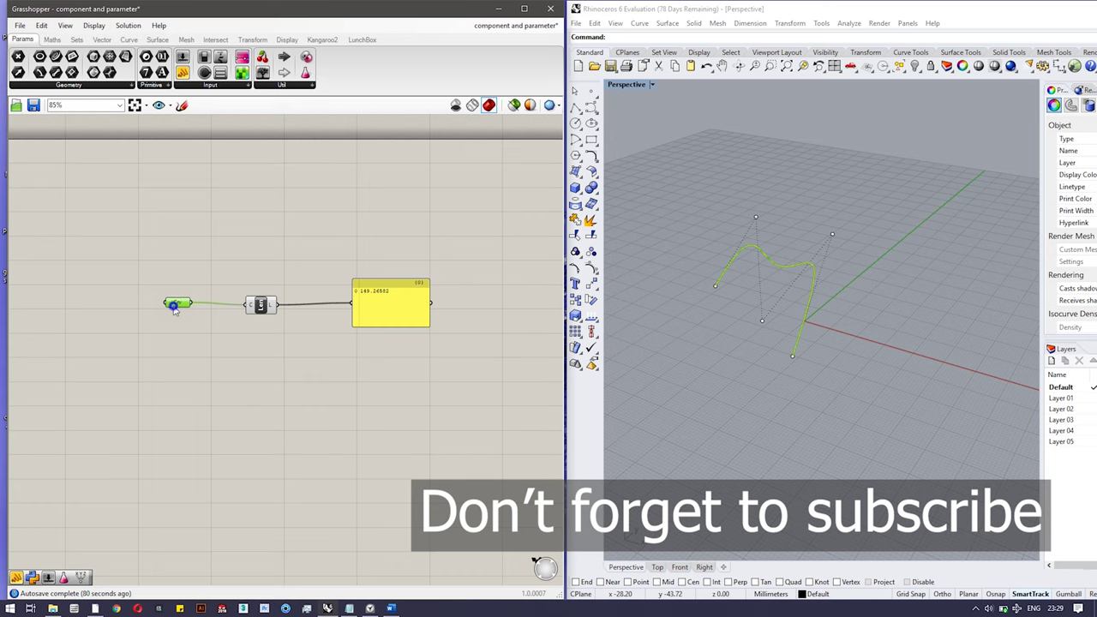
pyautogui.rightClick(176, 301)
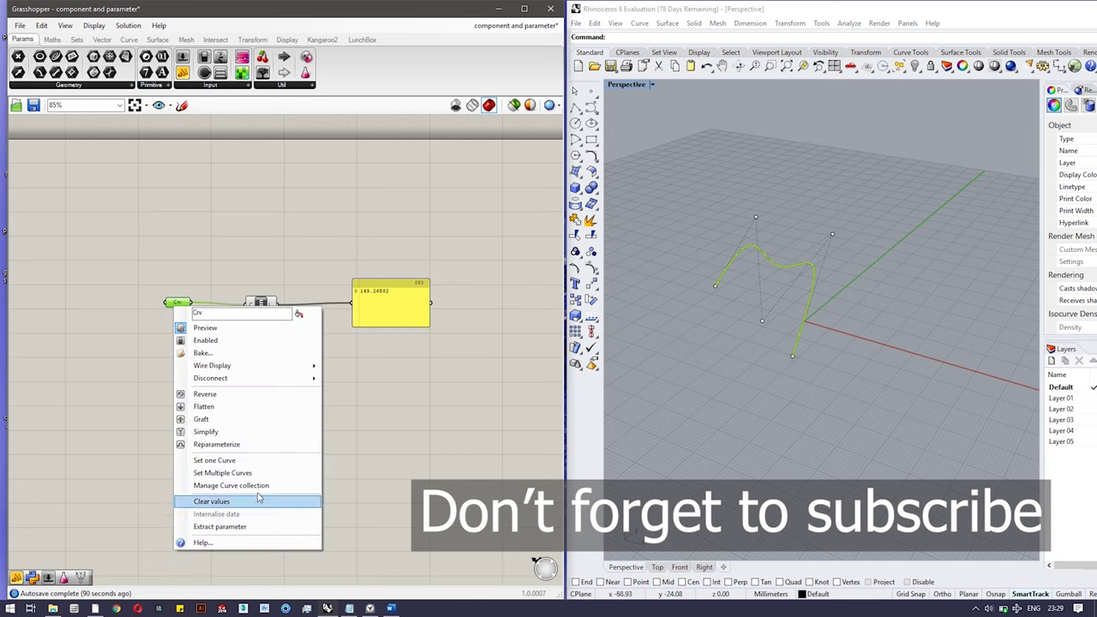